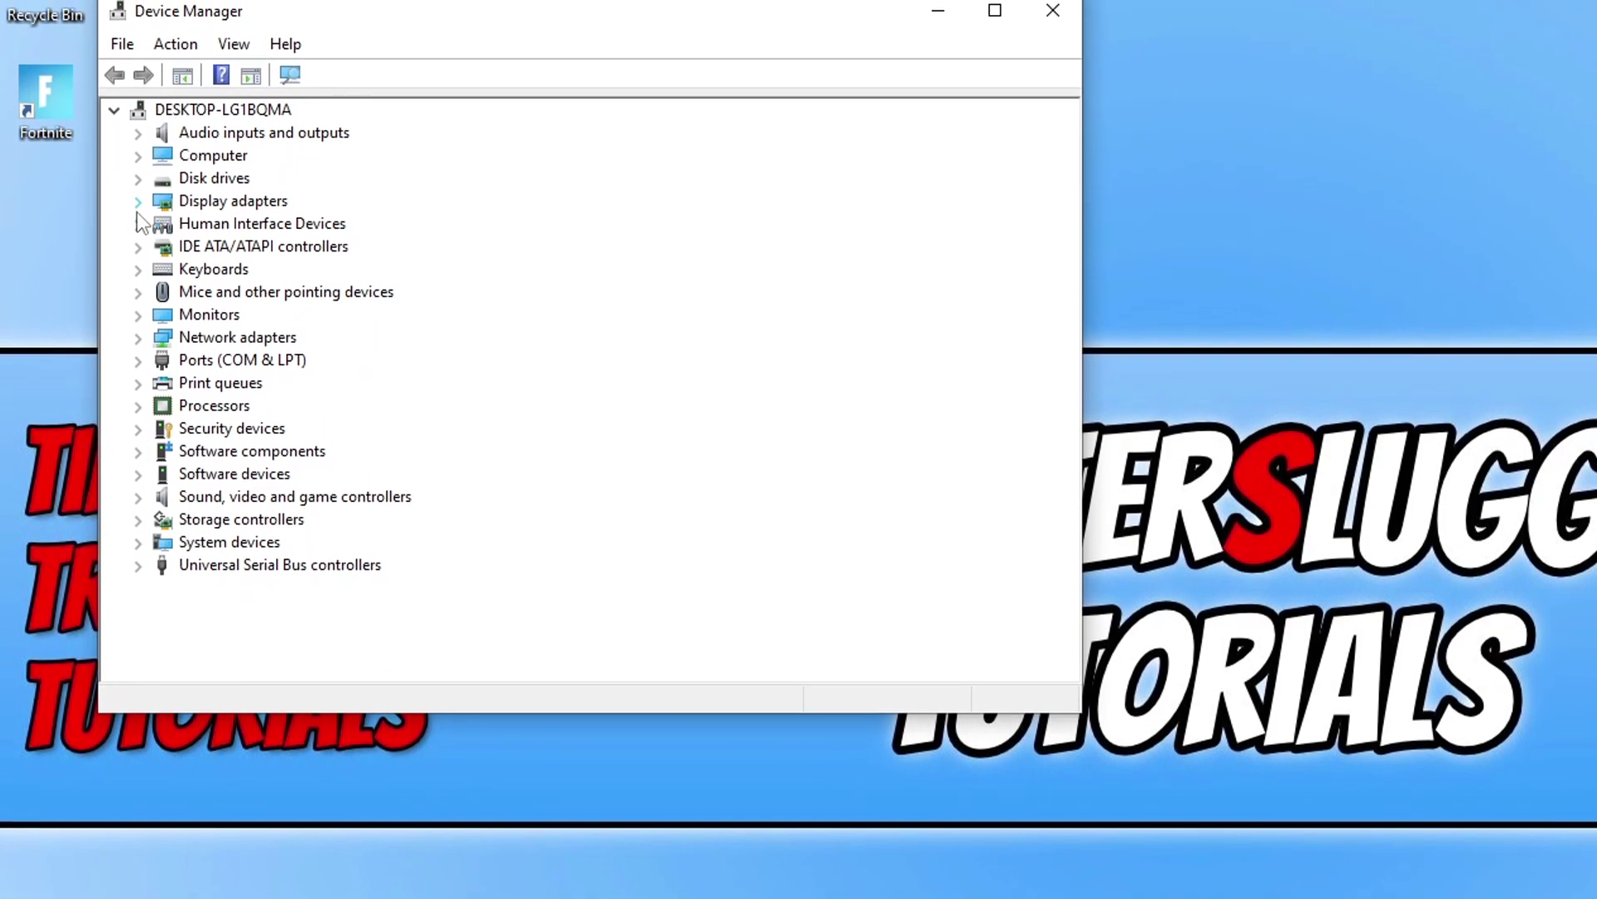
# Step: Expand Display adapters and select the NVIDIA GeForce GTX 1660 SUPER card
pyautogui.click(138, 263)
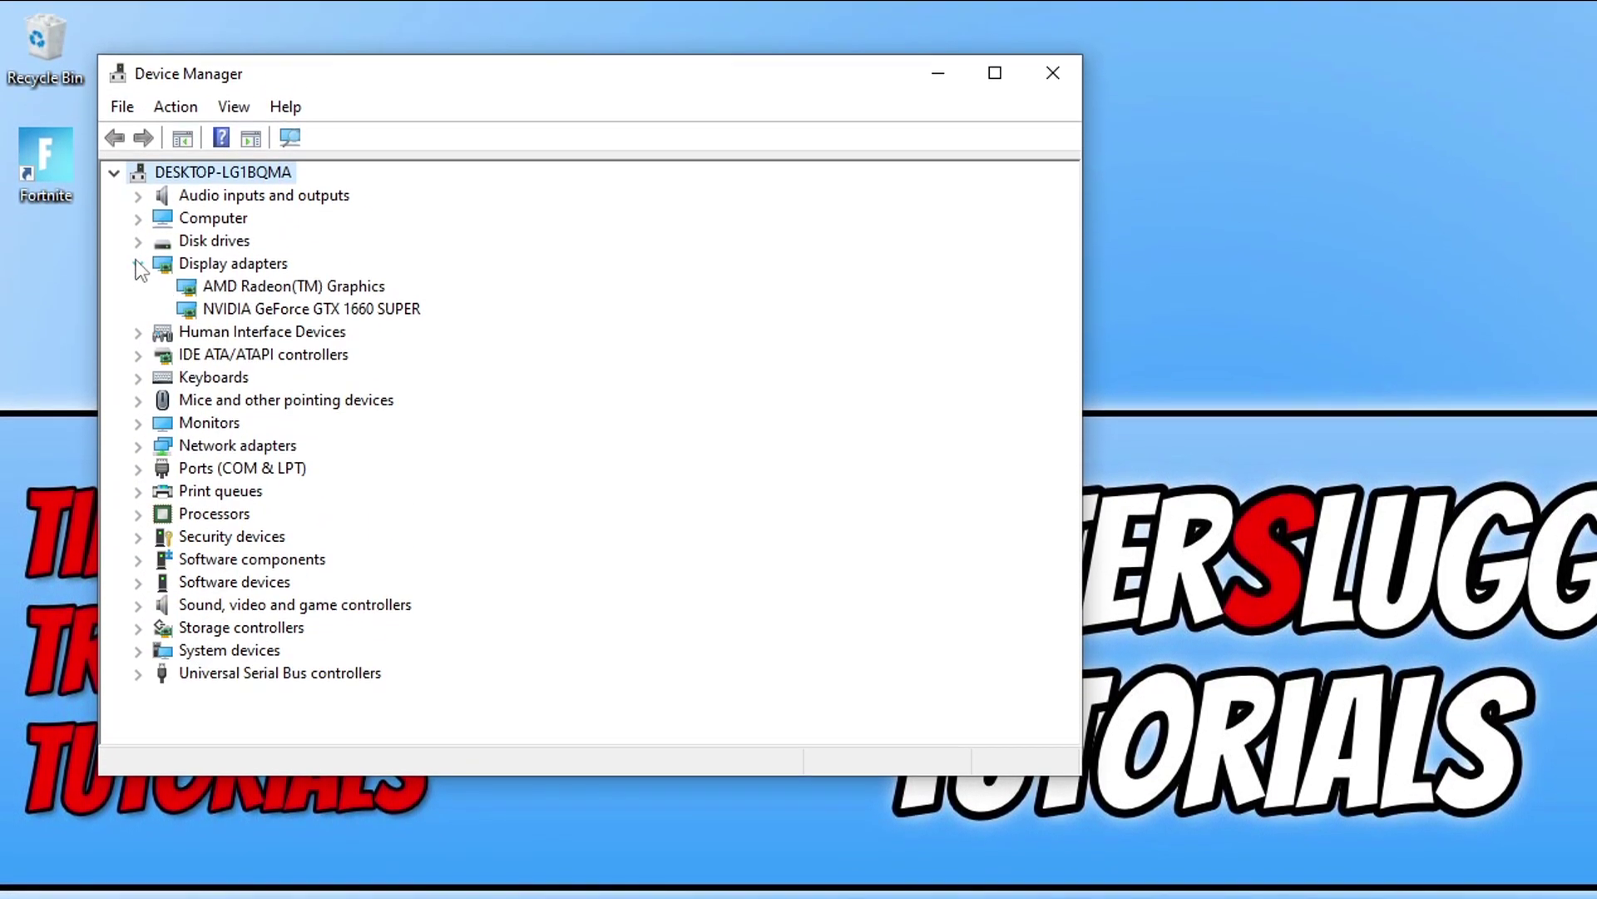
pyautogui.click(291, 314)
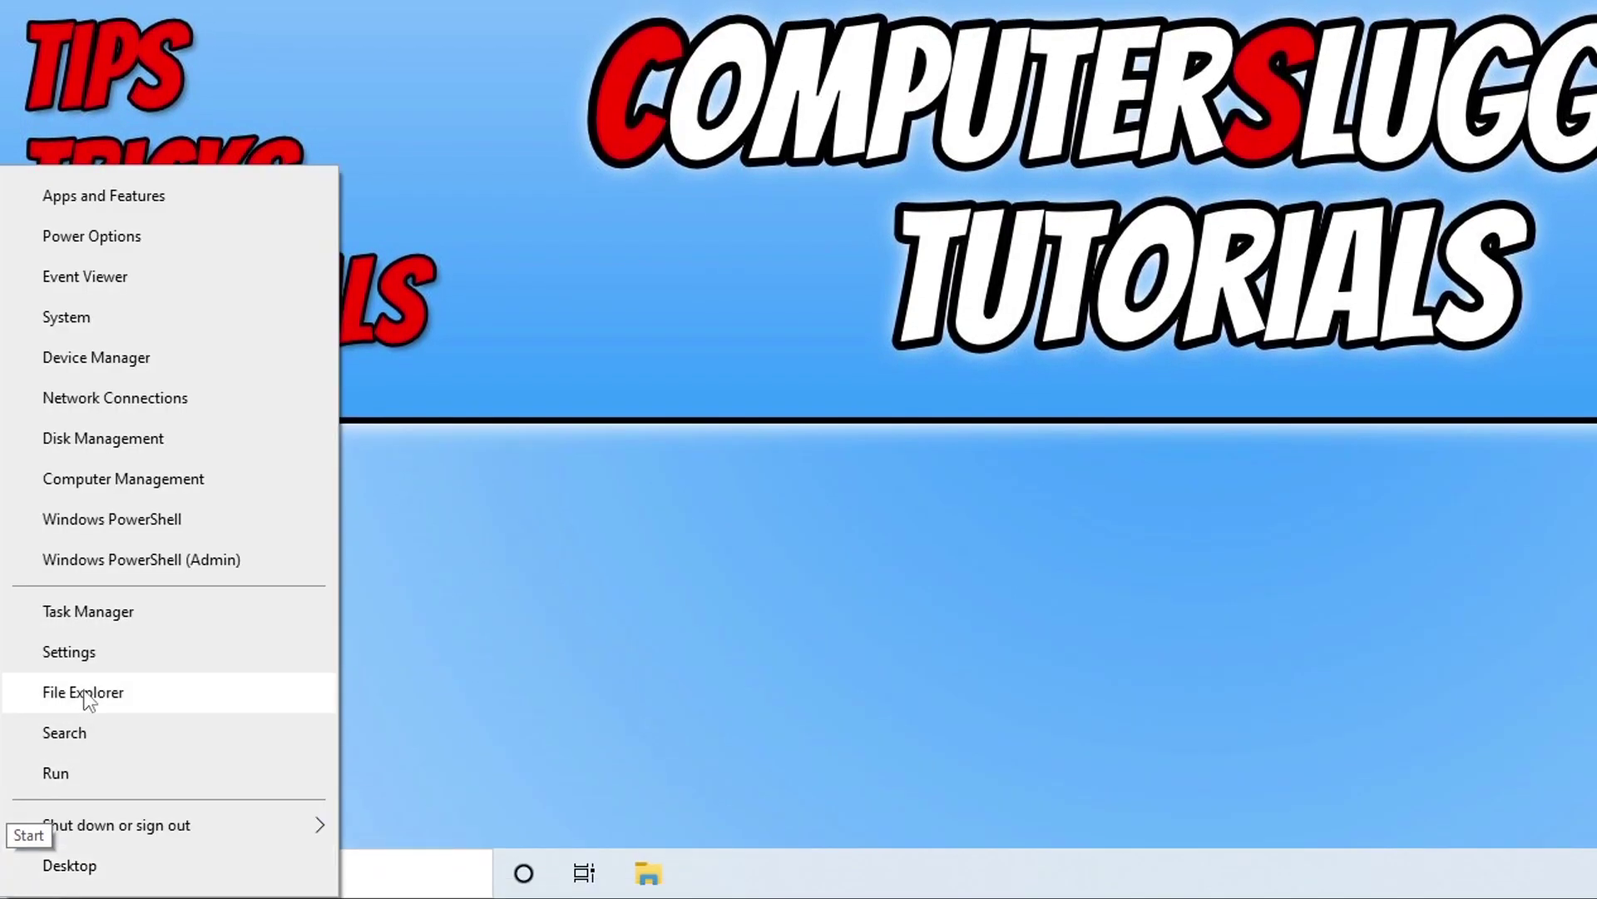
# Step: Run Check for updates under Update & Security in Windows Settings
pyautogui.click(93, 654)
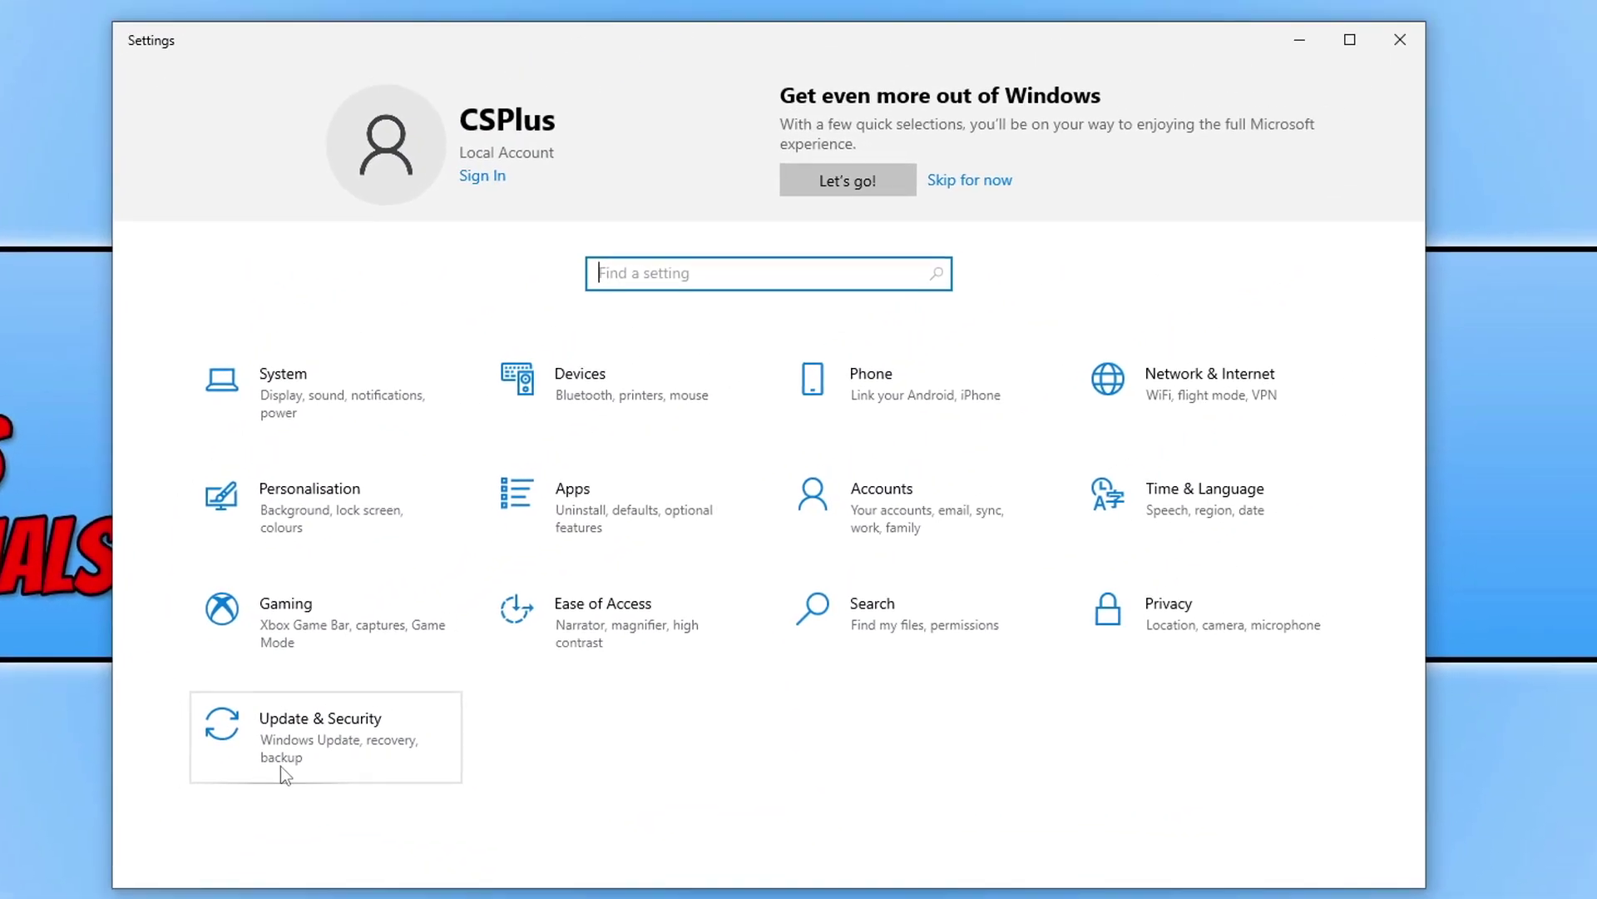
pyautogui.click(528, 590)
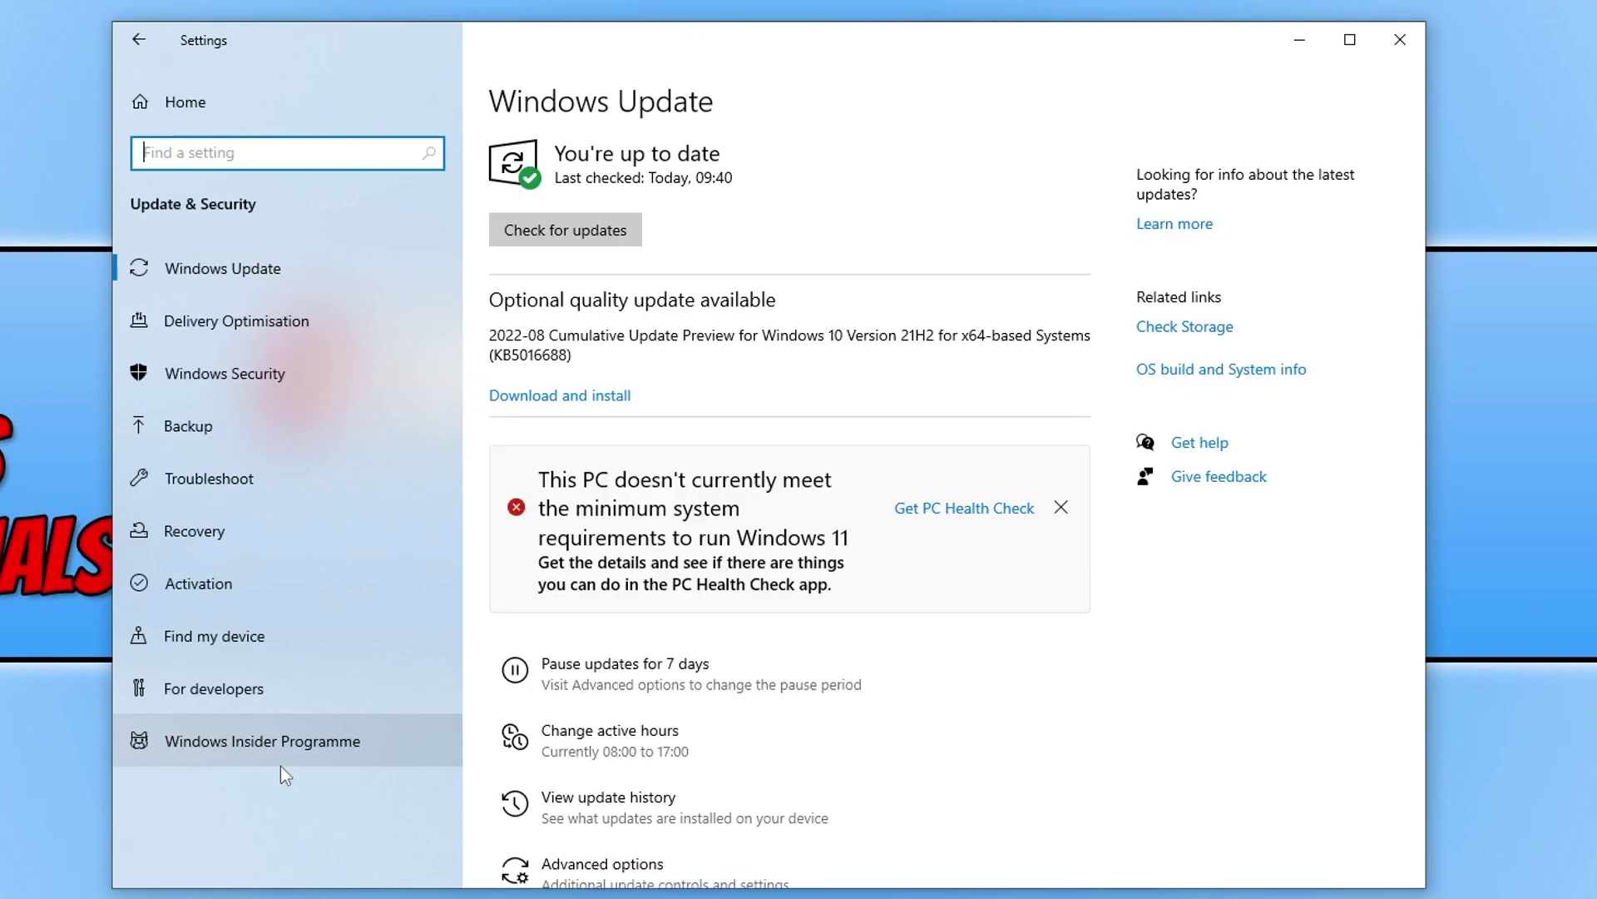
pyautogui.click(625, 232)
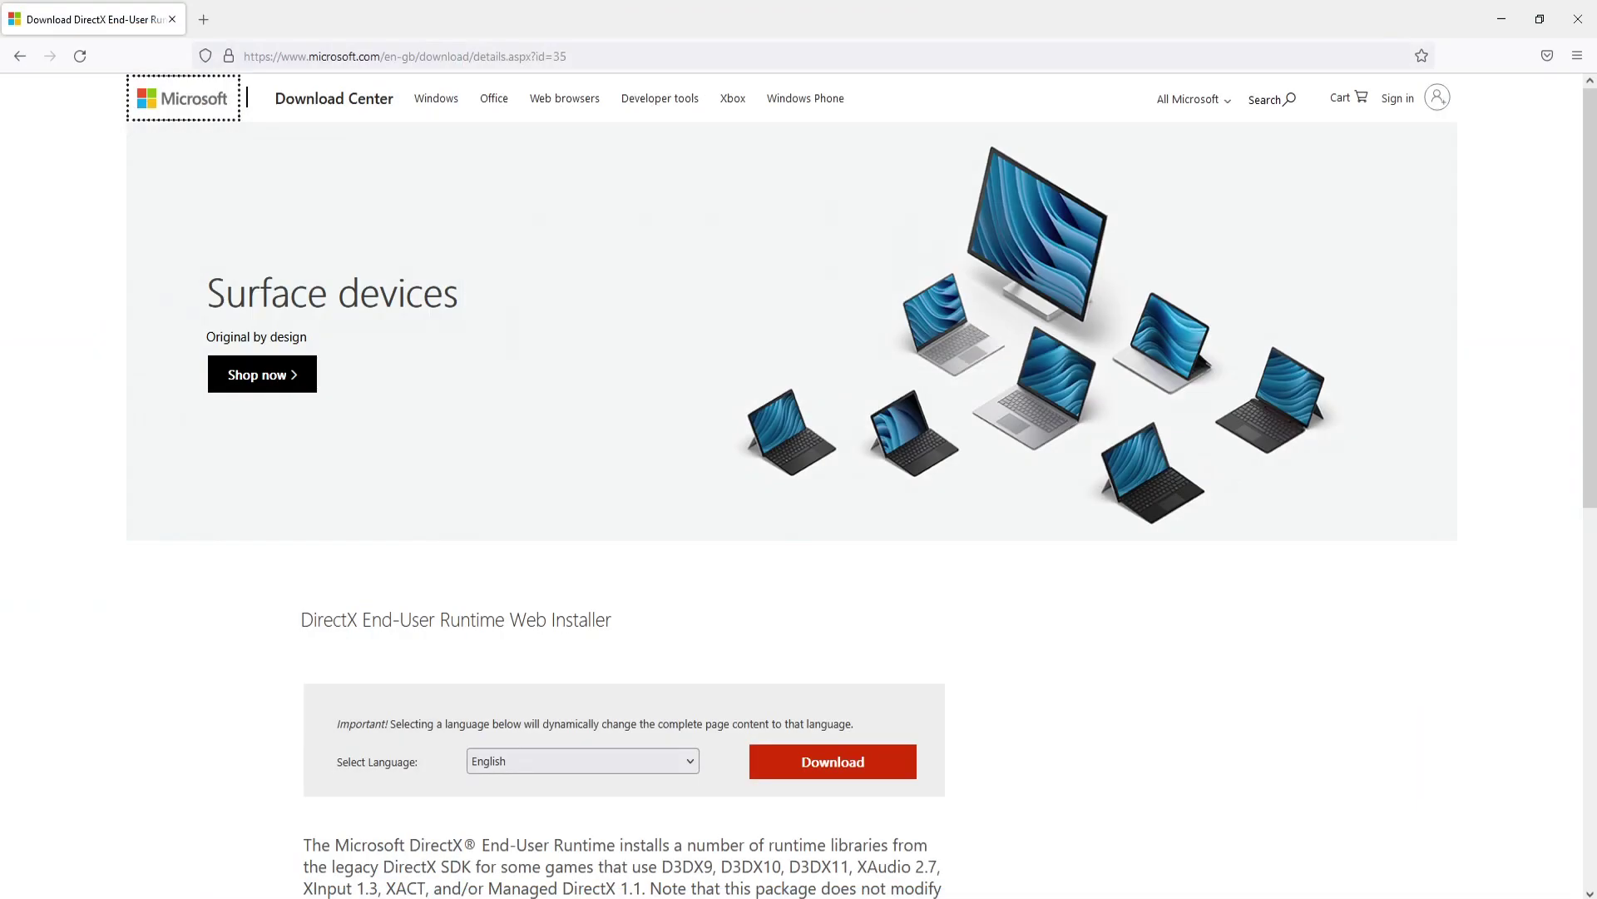
# Step: Download the DirectX End-User Runtime Web Installer and run dxwebsetup.exe
pyautogui.scroll(-4, 1245, 524)
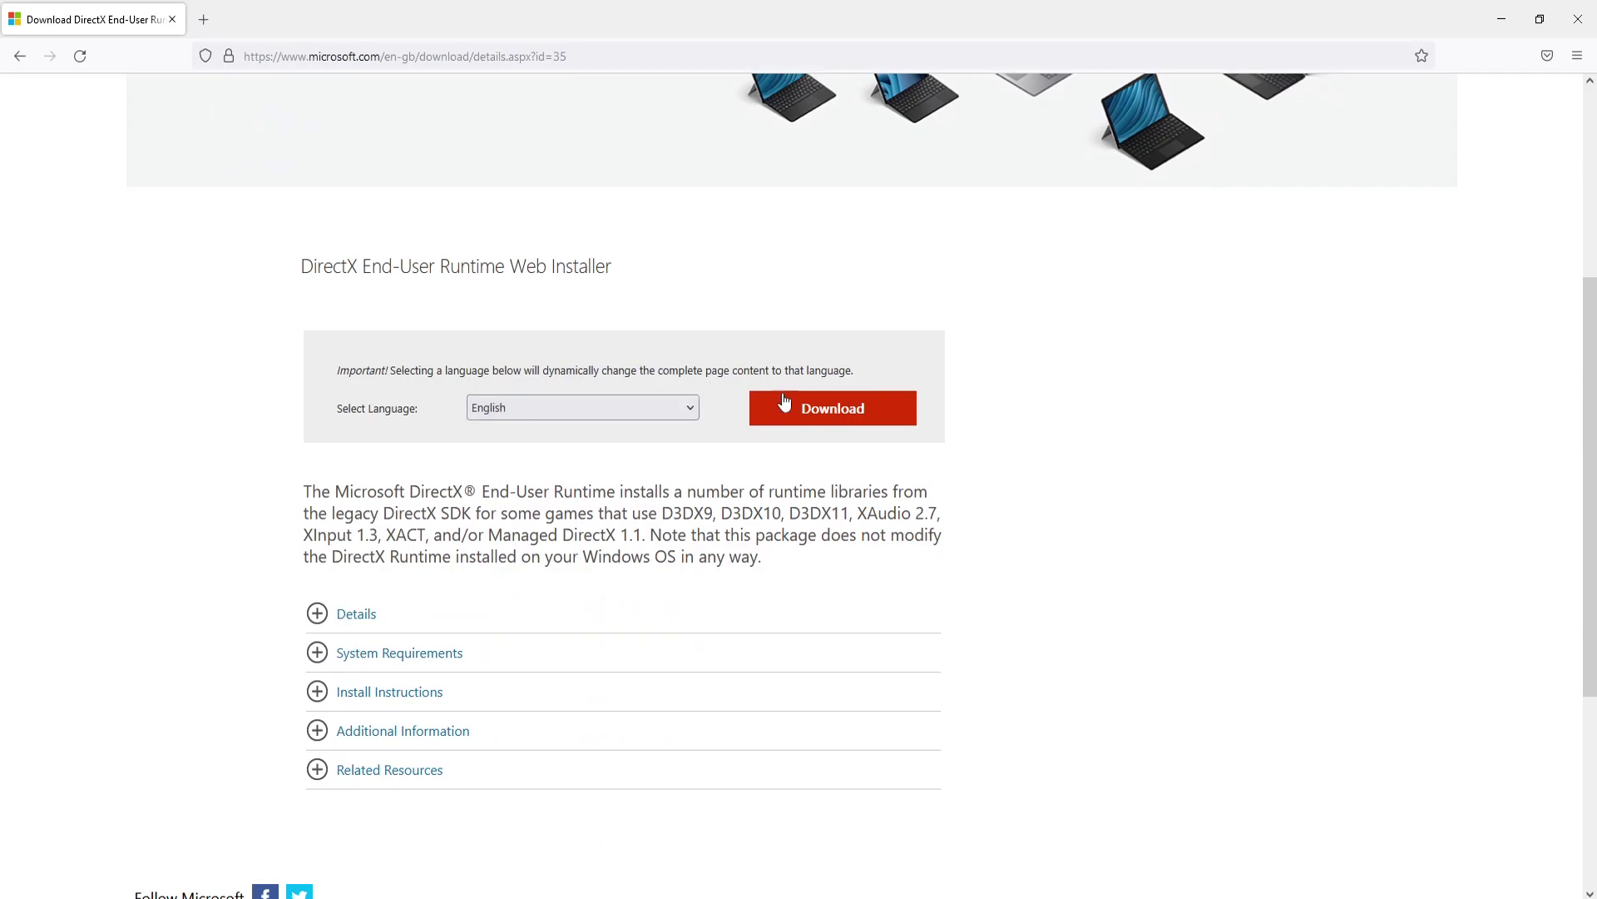
pyautogui.click(855, 412)
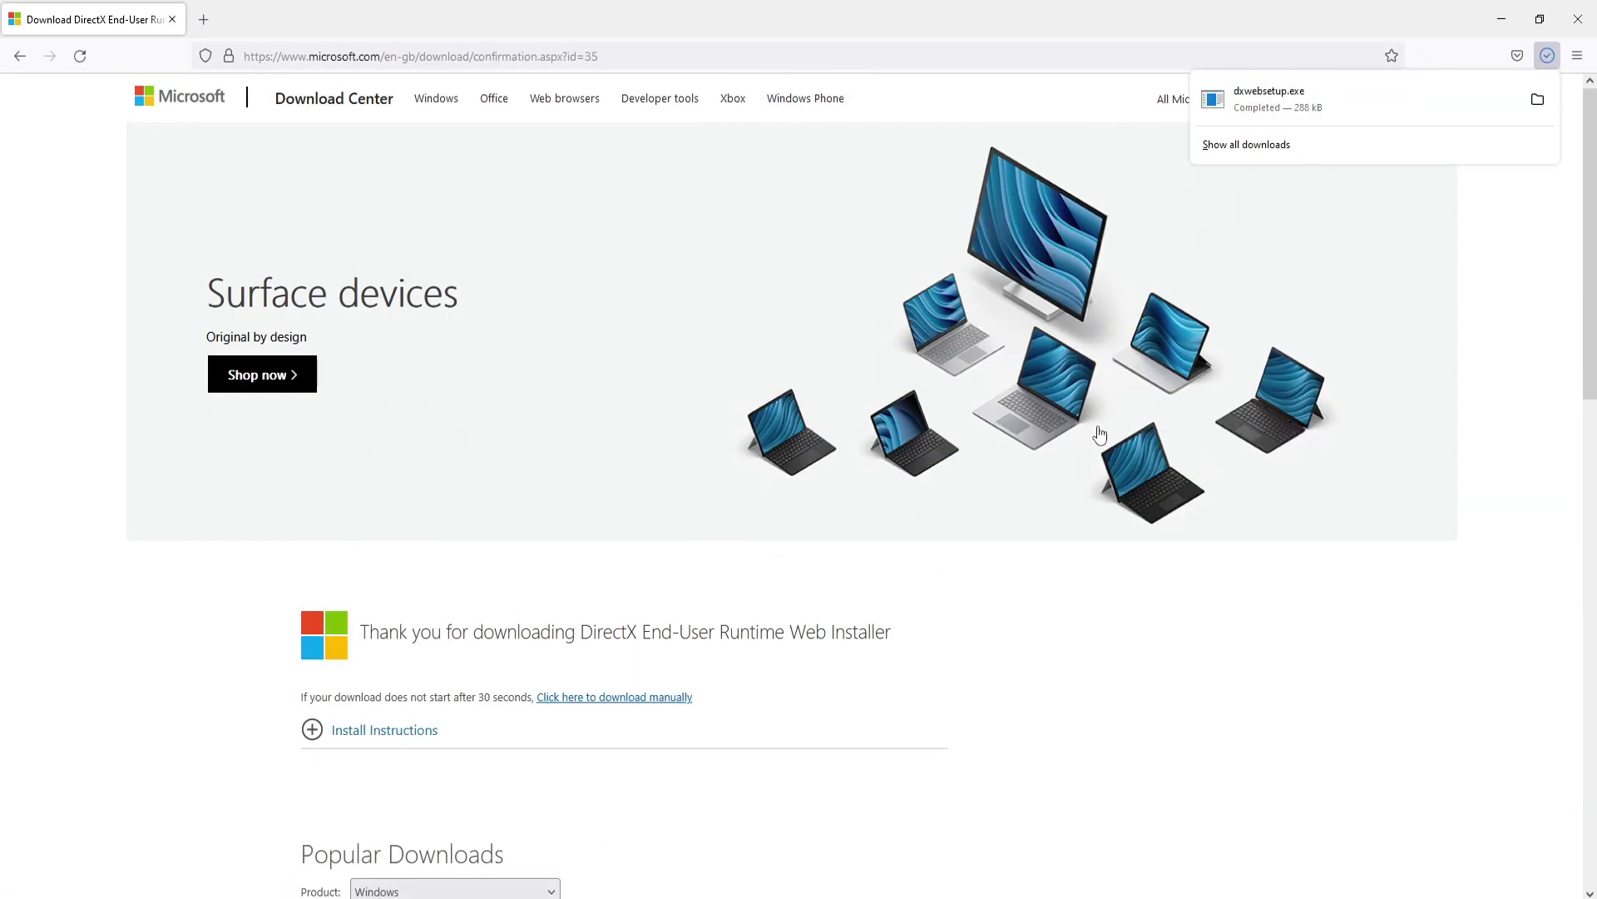
pyautogui.click(1251, 96)
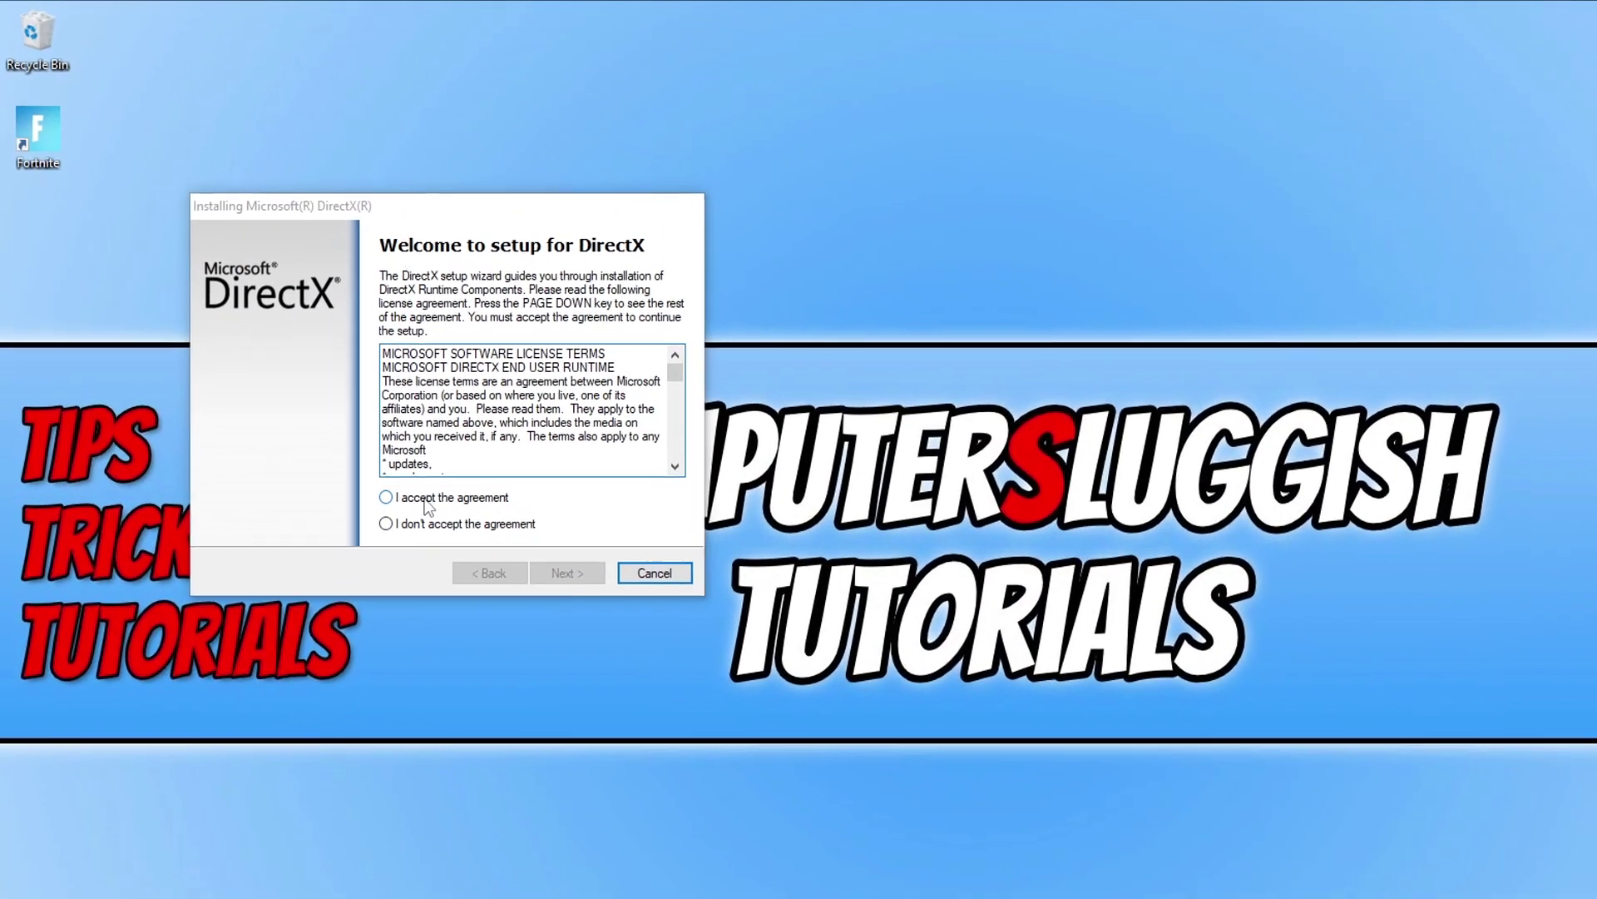
# Step: Accept the DirectX licence, untick the Bing Bar offer, and start the runtime installation
pyautogui.click(379, 455)
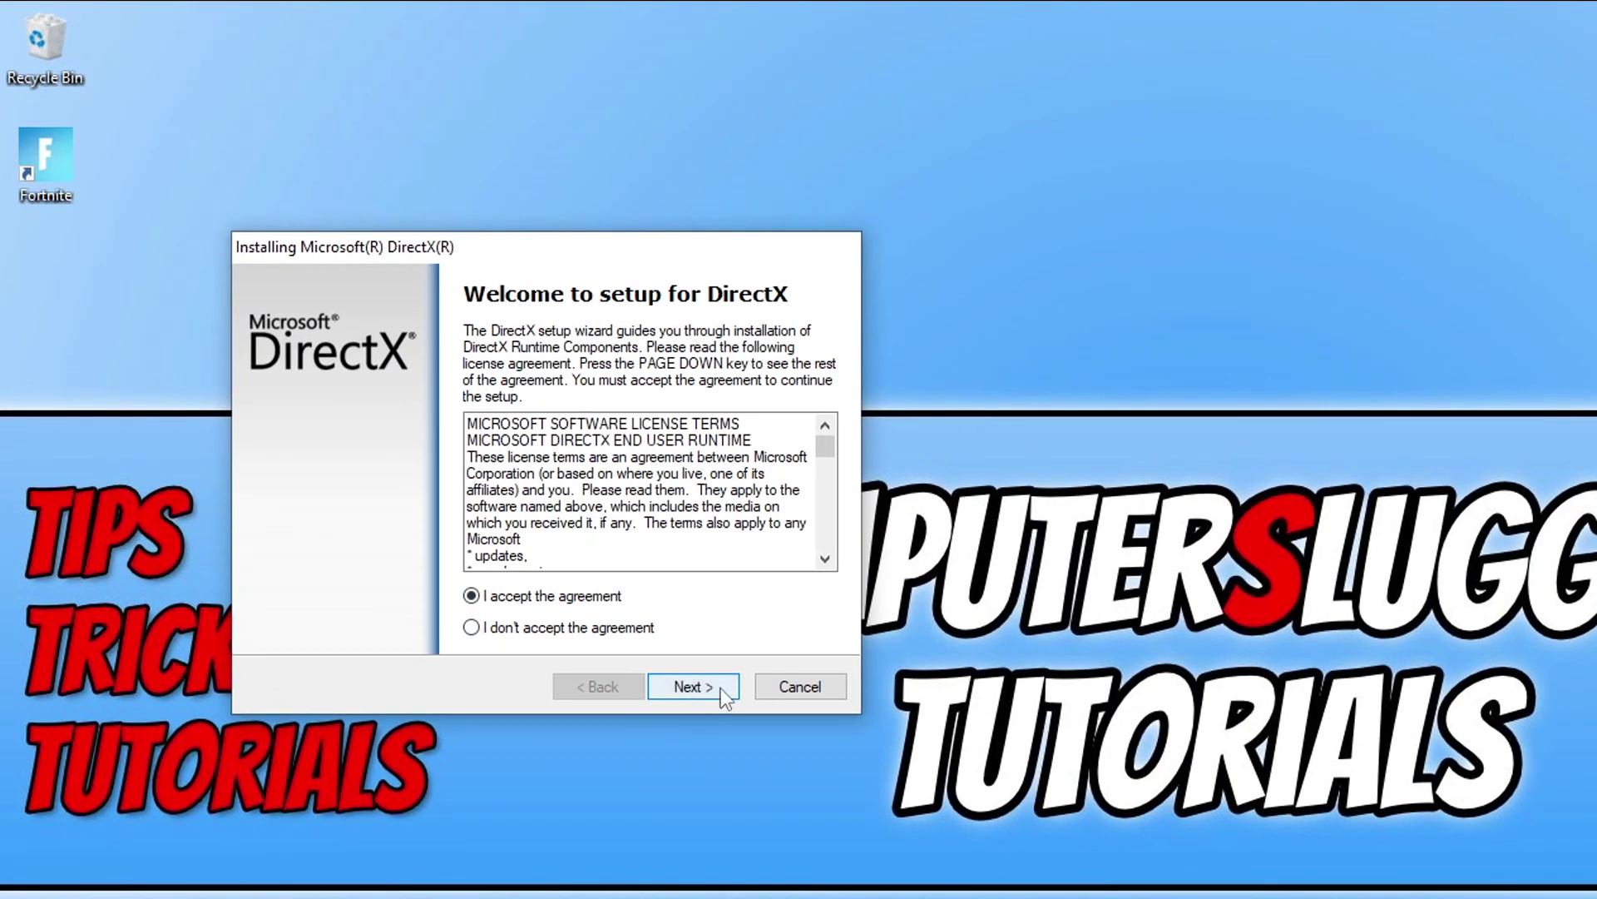
pyautogui.click(724, 696)
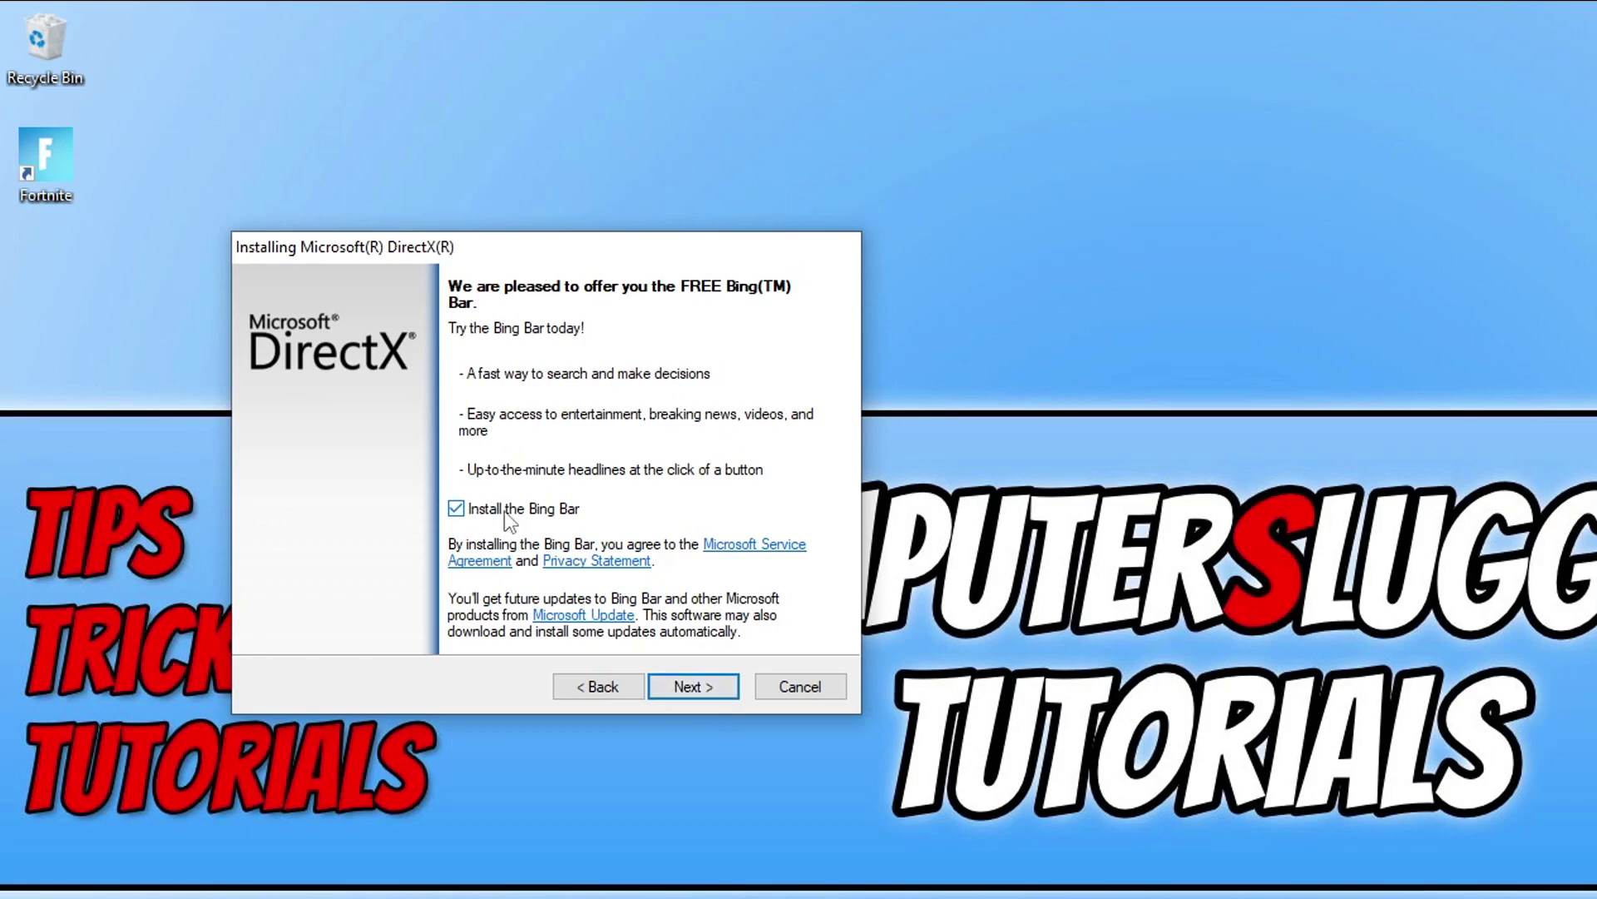
pyautogui.click(472, 512)
pyautogui.click(702, 690)
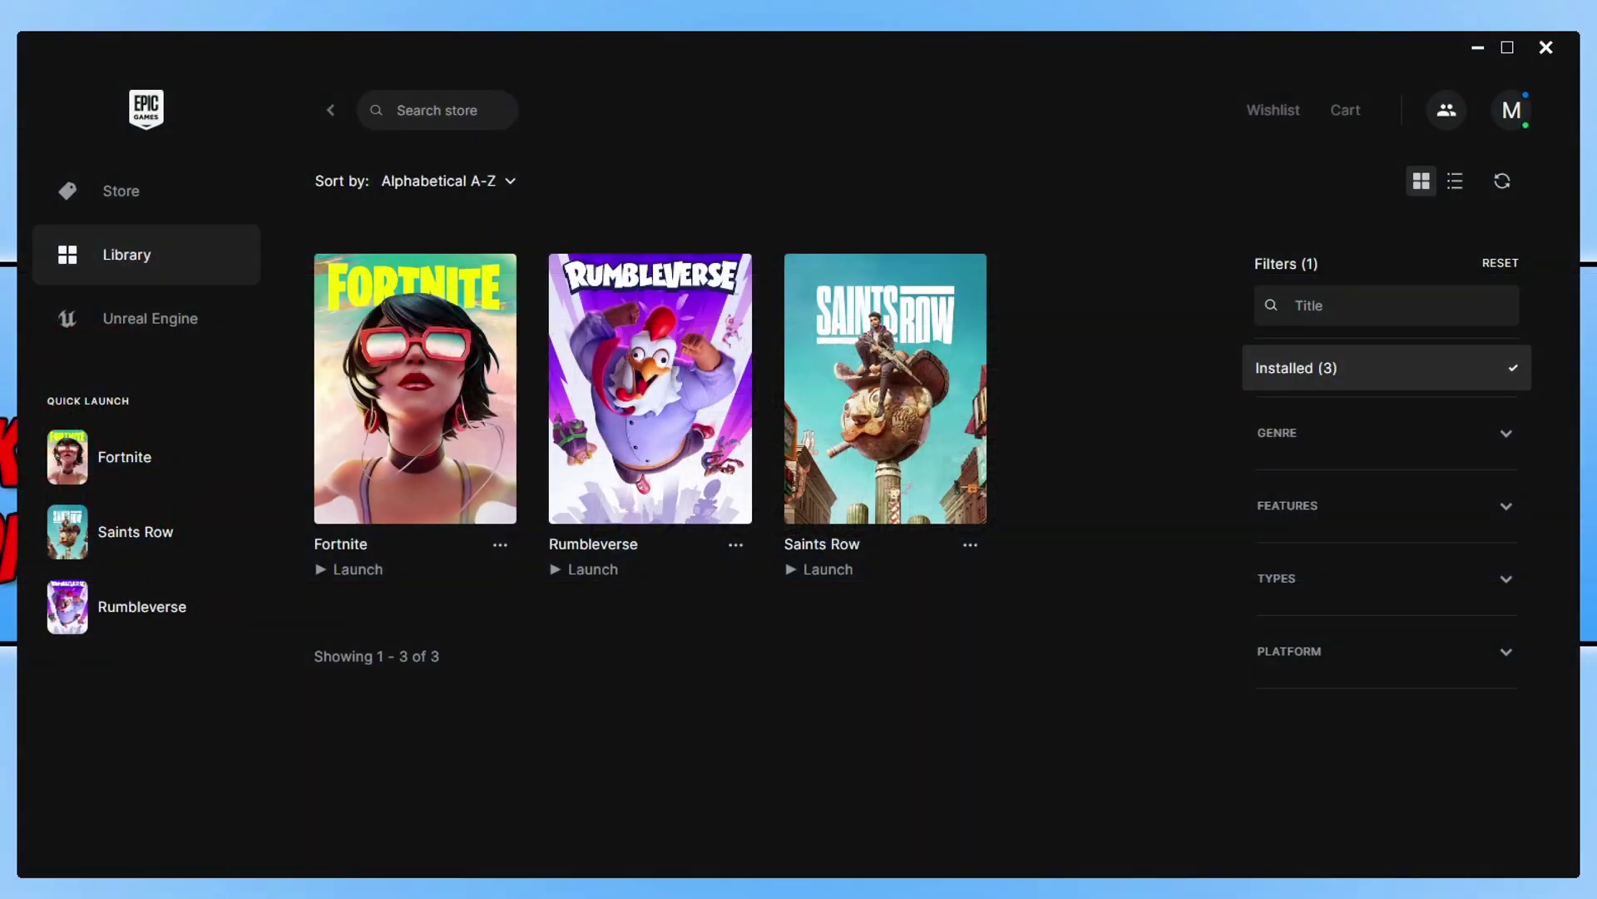
# Step: Open launcher Settings and expand Fortnite's options under Manage Games
pyautogui.click(1519, 113)
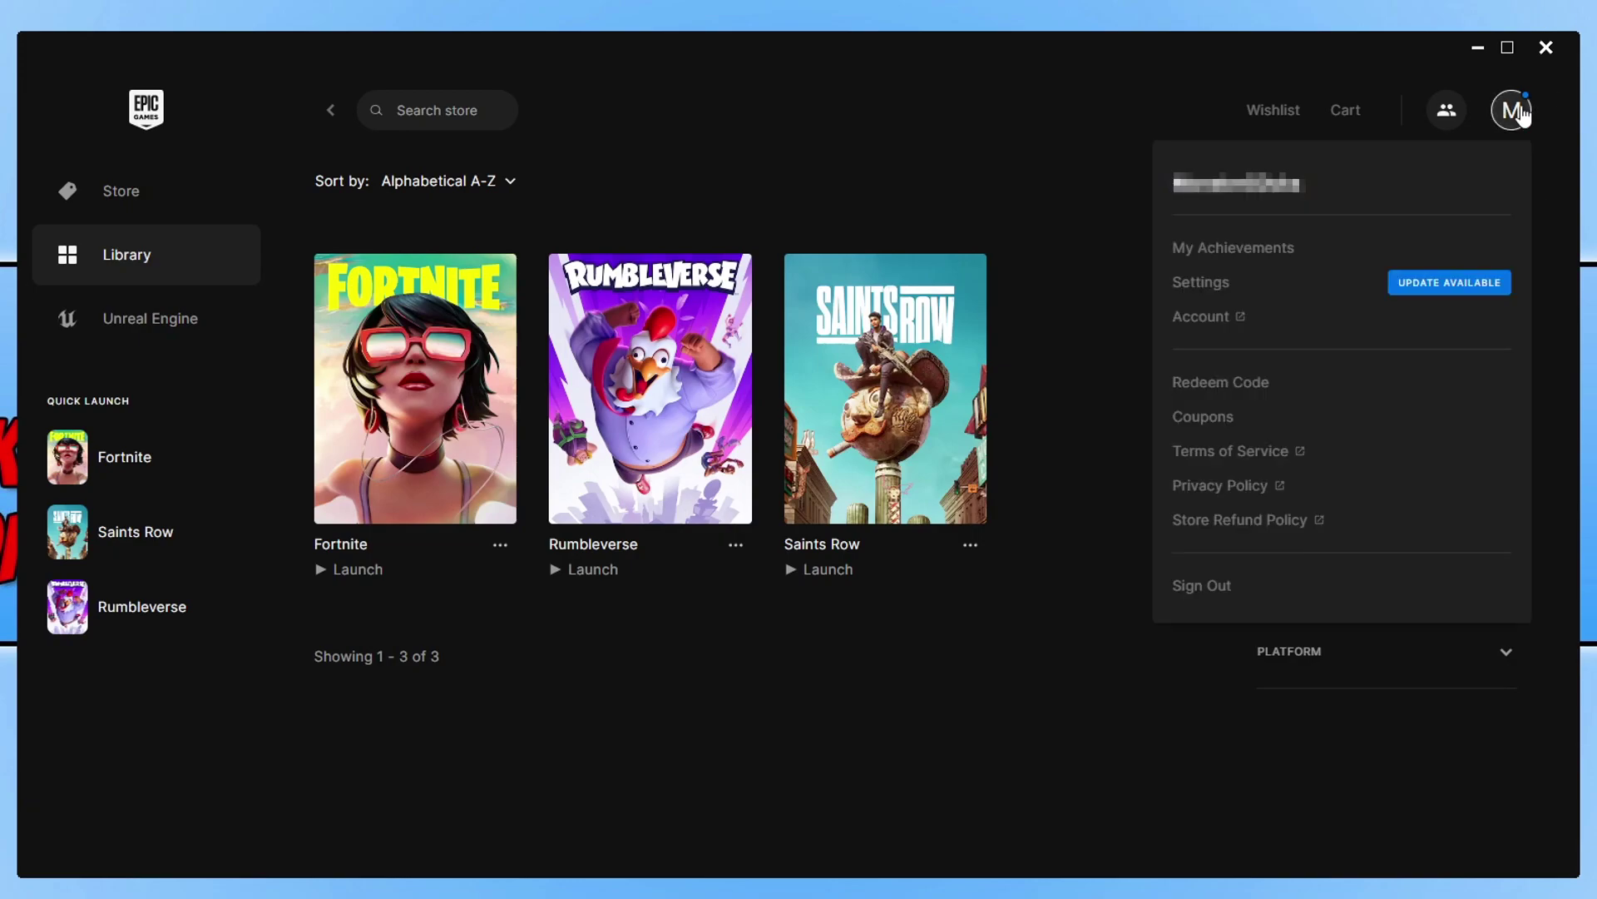
pyautogui.click(1225, 284)
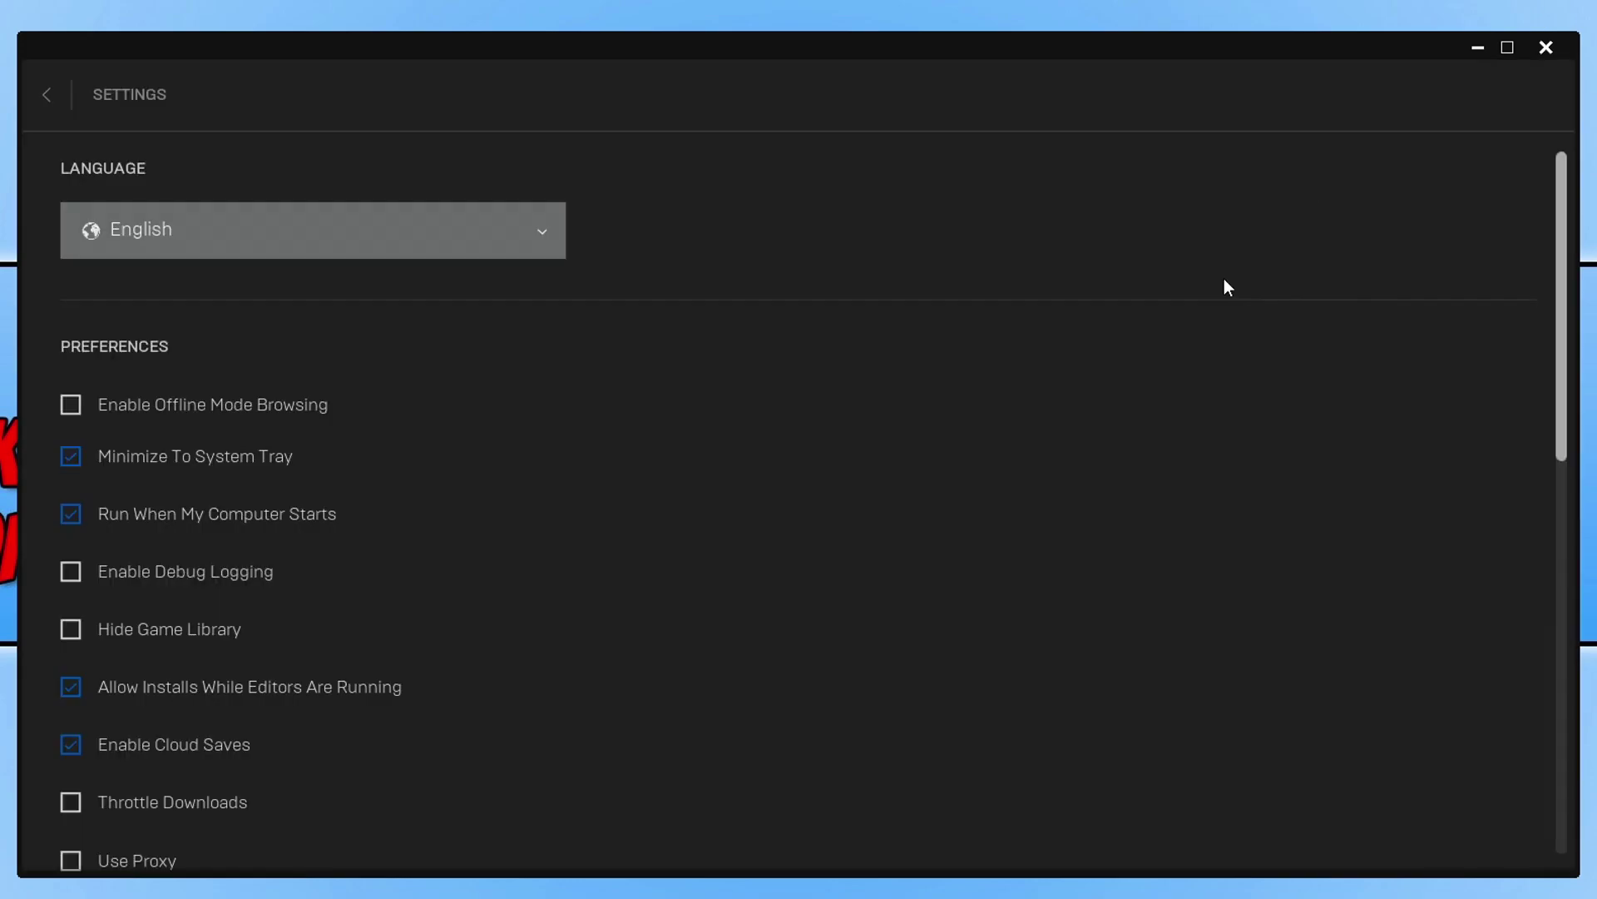
pyautogui.scroll(-8, 1216, 293)
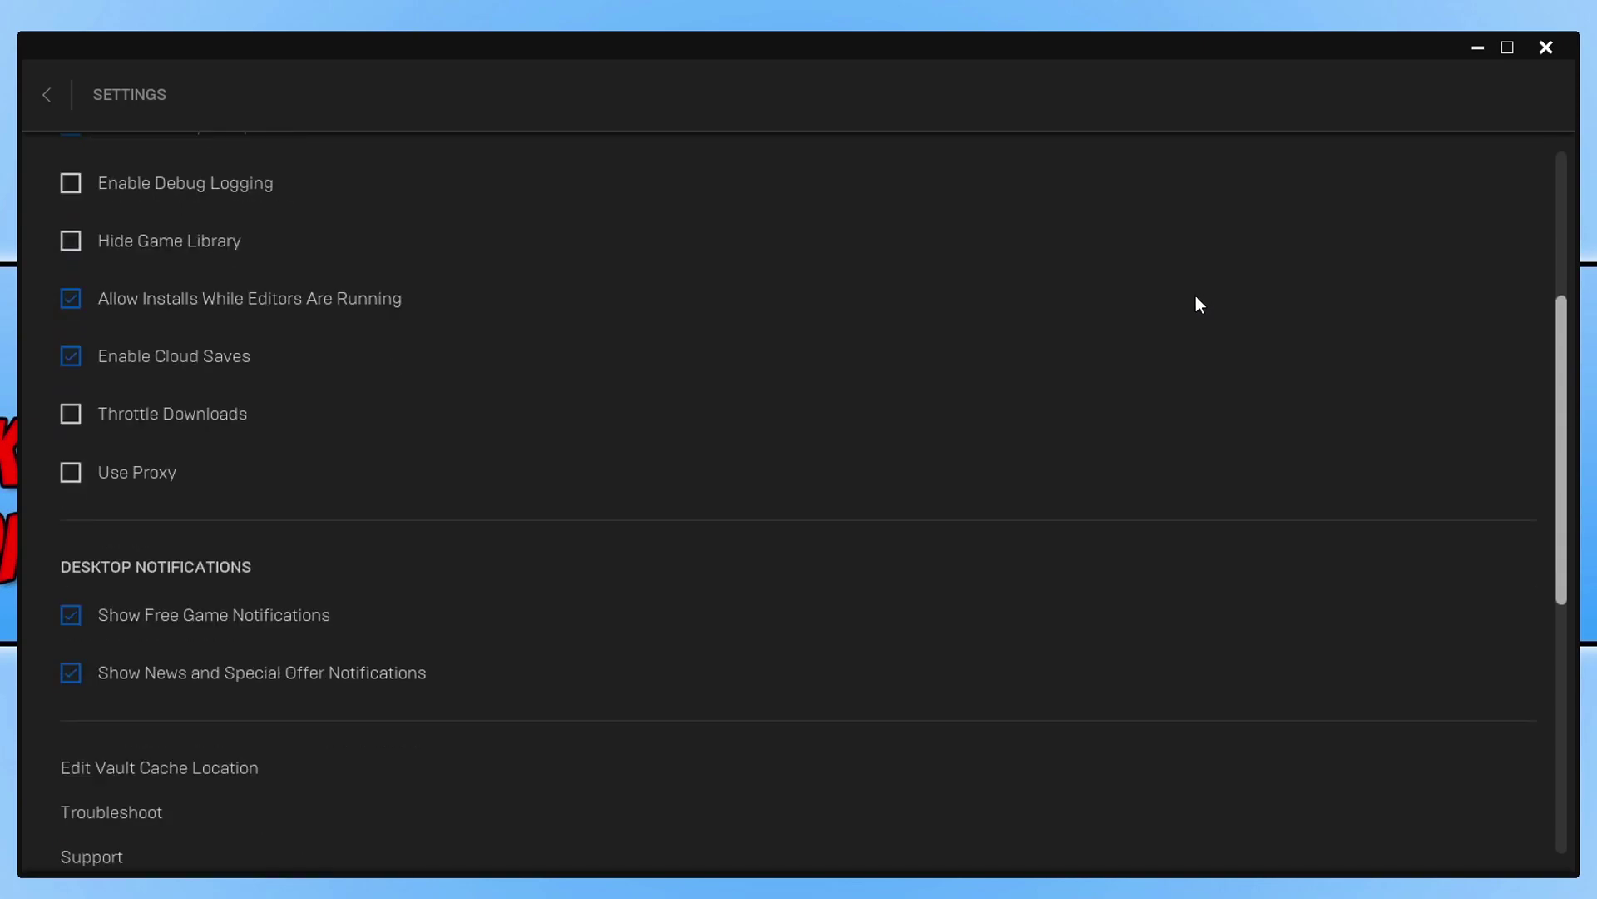
pyautogui.scroll(-5, 1187, 315)
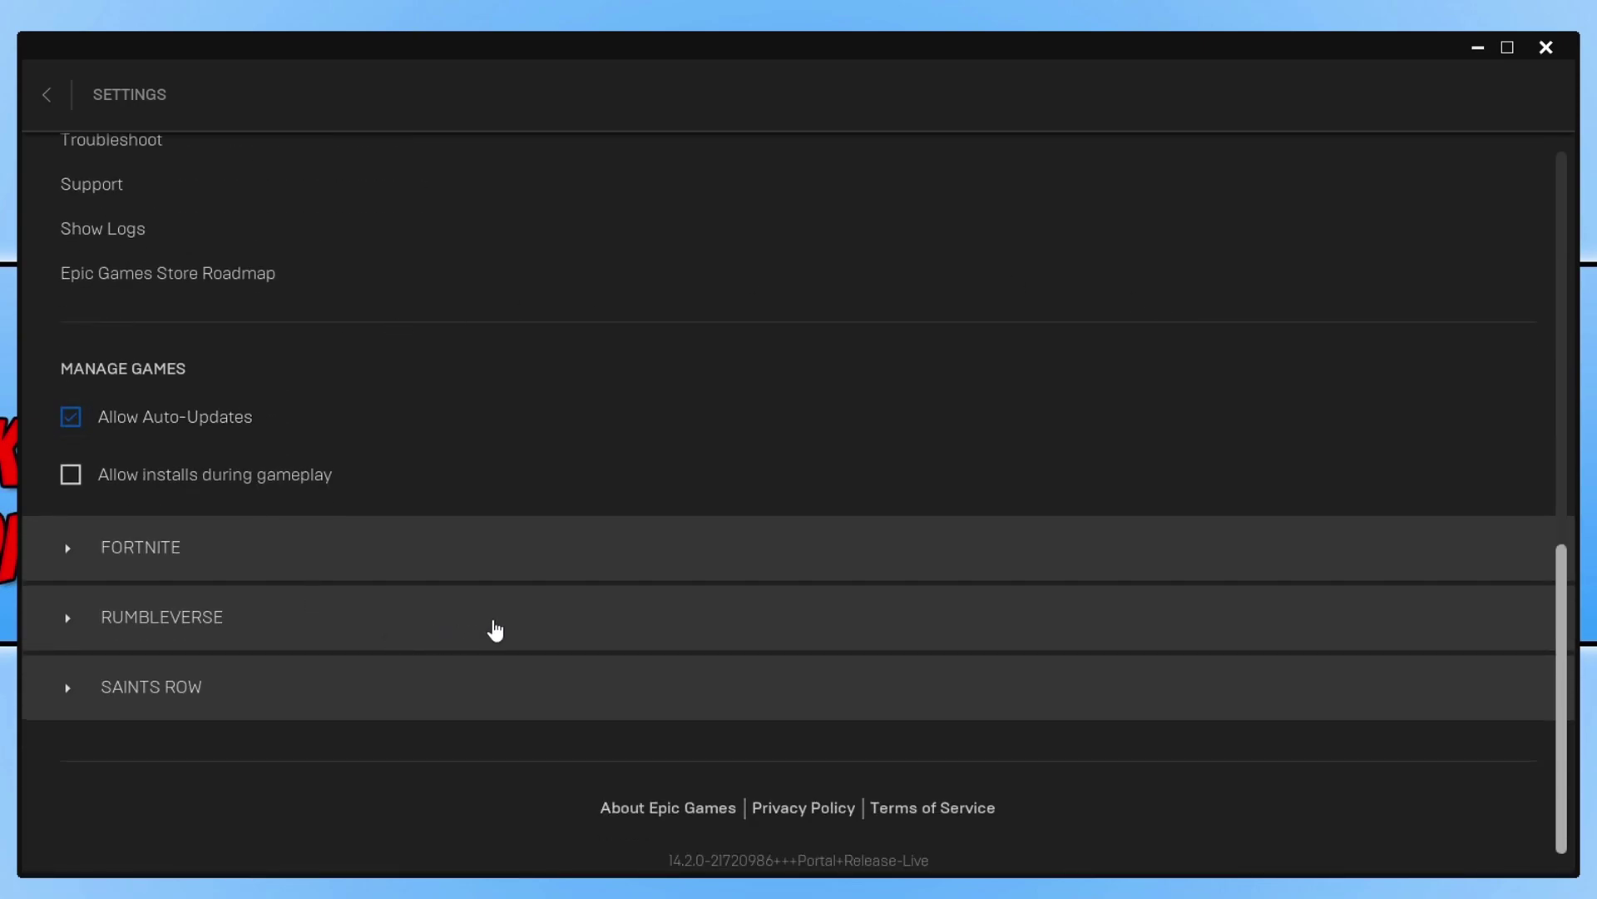
pyautogui.click(80, 553)
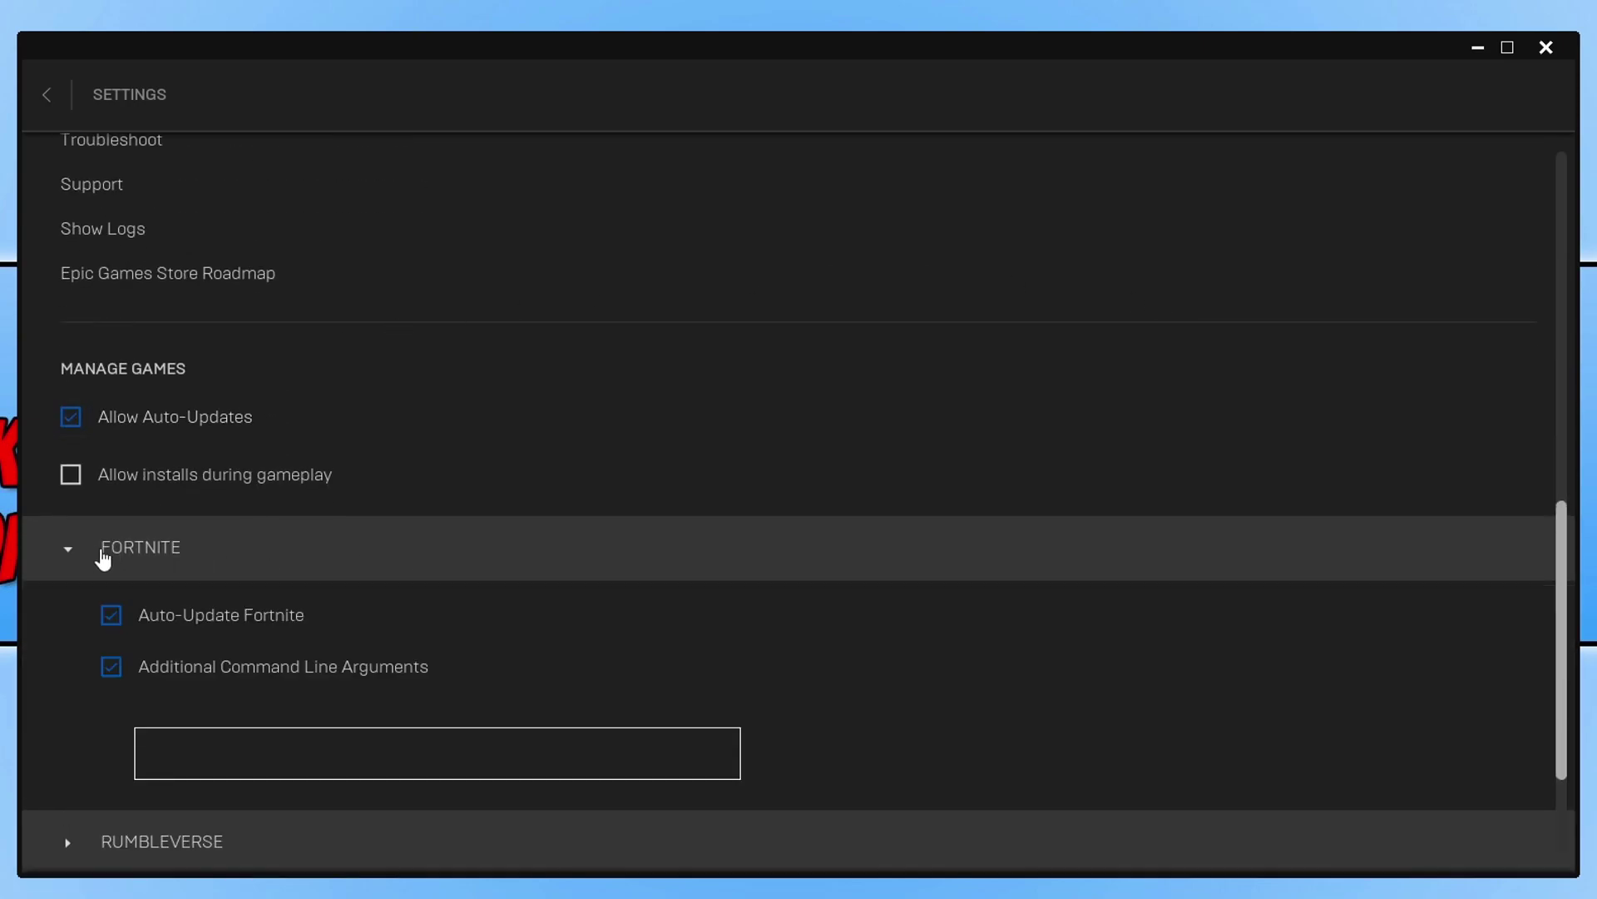
# Step: Enable Additional Command Line Arguments for Fortnite and enter d3d11
pyautogui.click(112, 668)
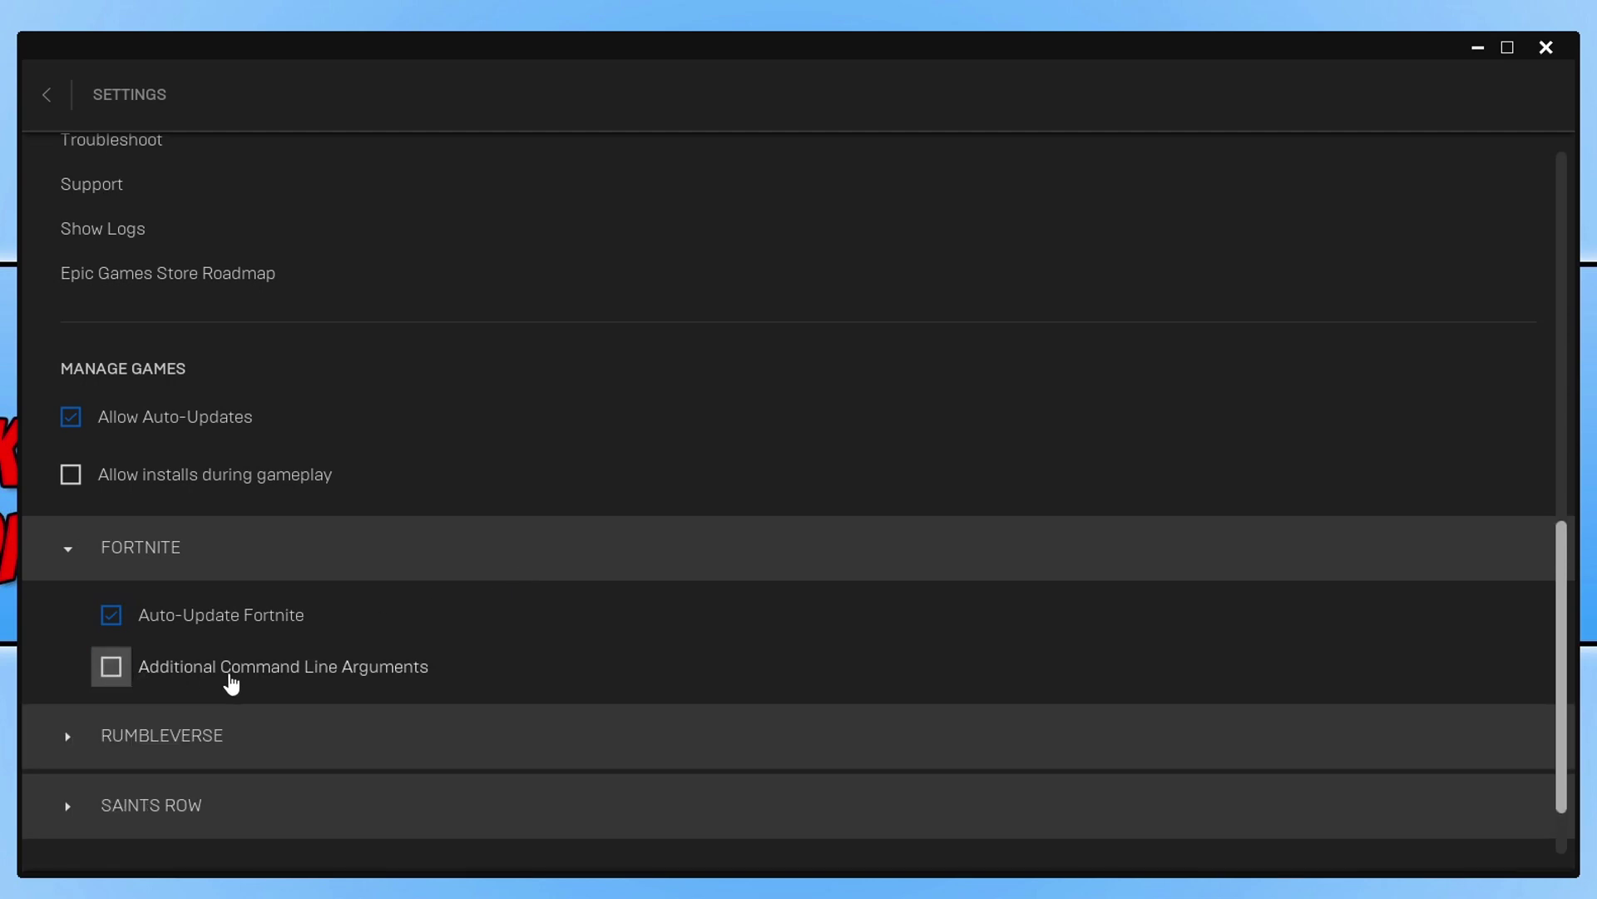
pyautogui.click(399, 677)
pyautogui.scroll(3, 427, 760)
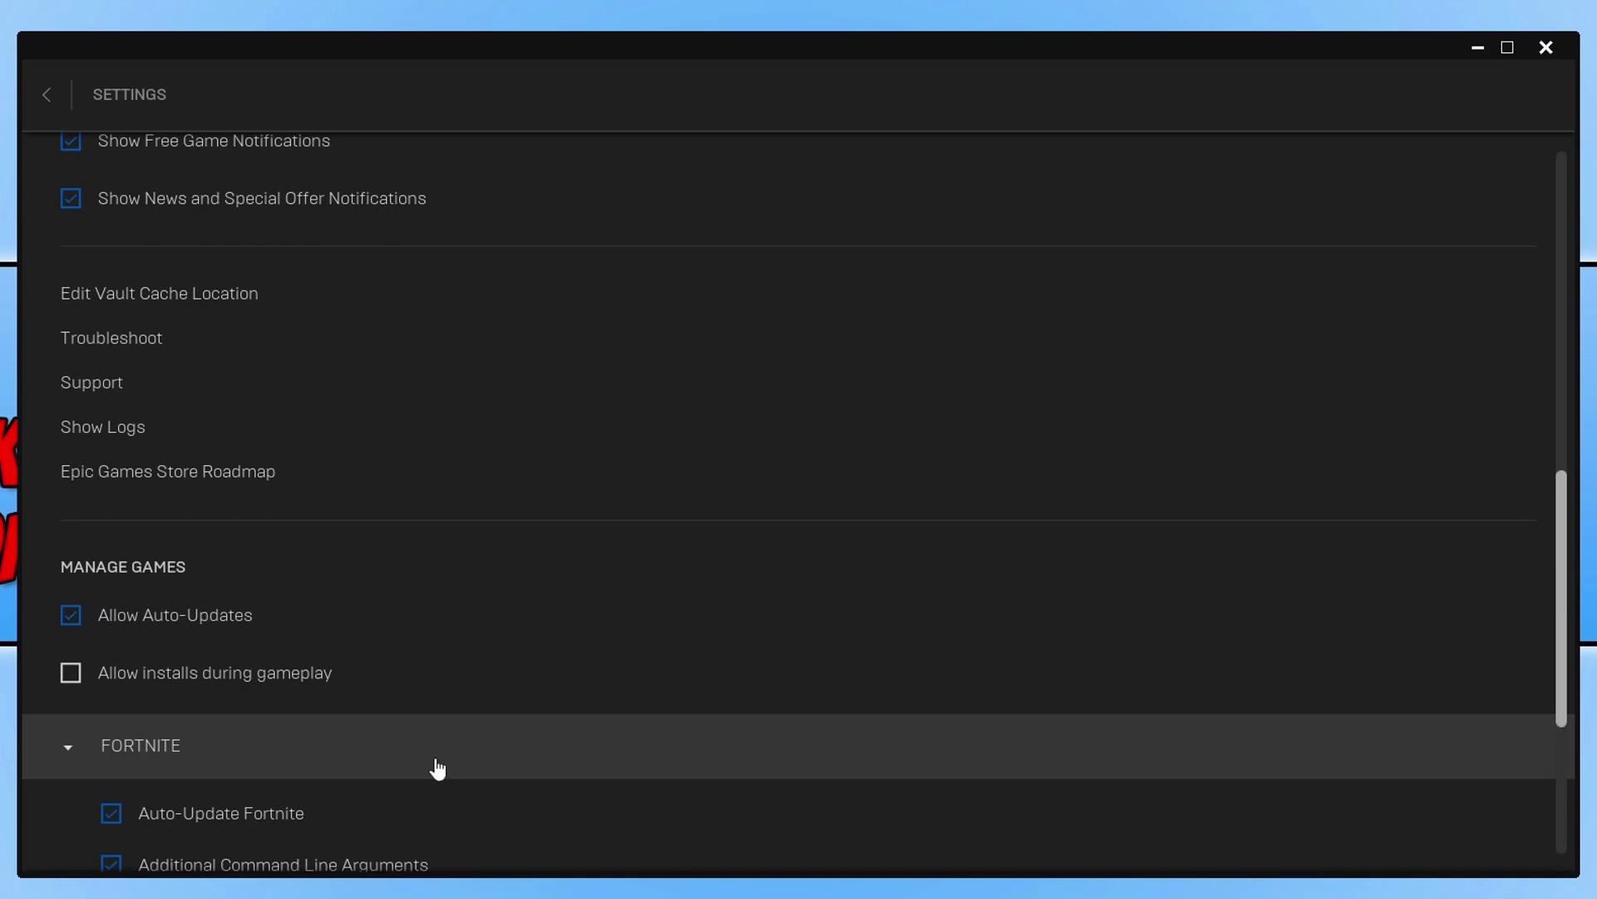
pyautogui.scroll(-2, 441, 749)
pyautogui.scroll(-2, 499, 716)
pyautogui.click(616, 673)
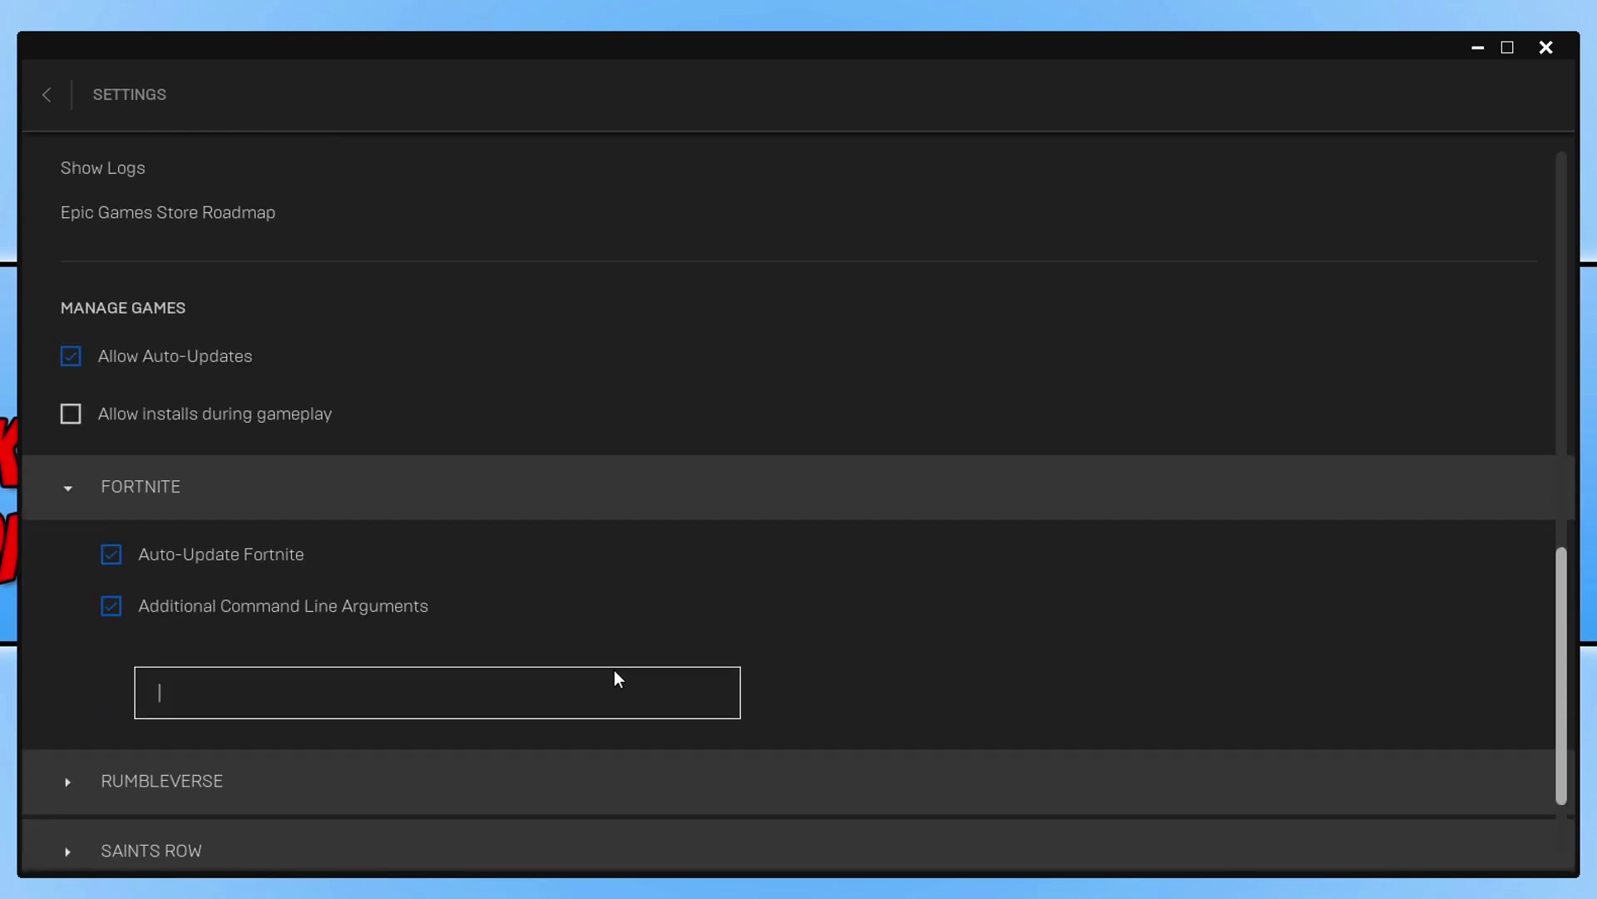
pyautogui.write('d3dll')
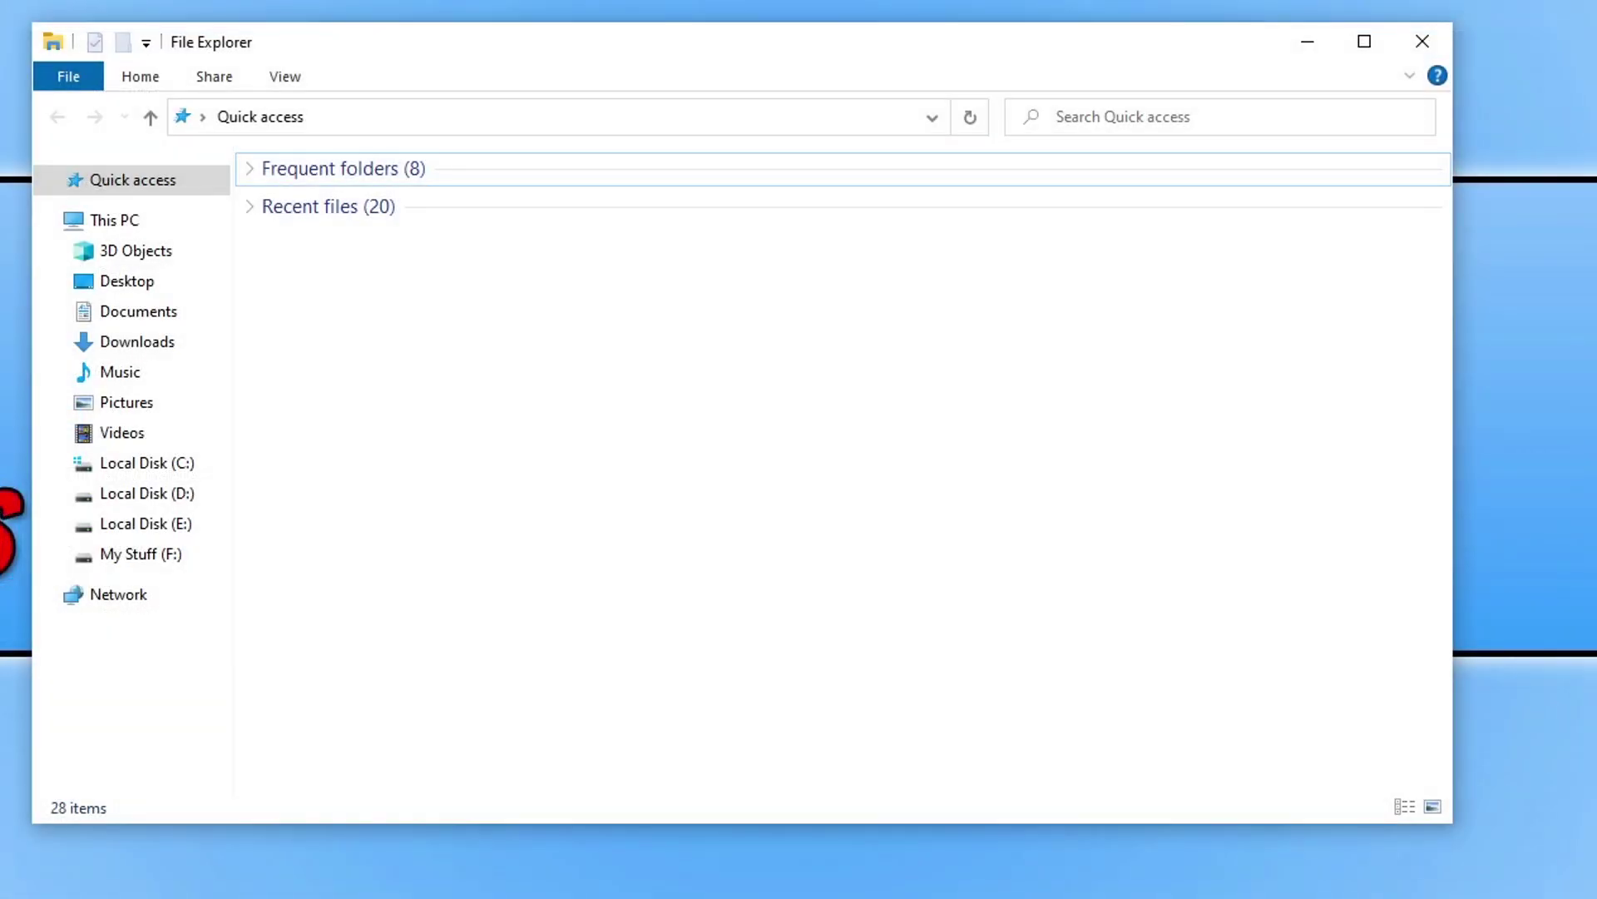
# Step: Go from %localappdata% to FortniteGame\Saved\Config\WindowsClient and open GameUserSettings
pyautogui.click(533, 116)
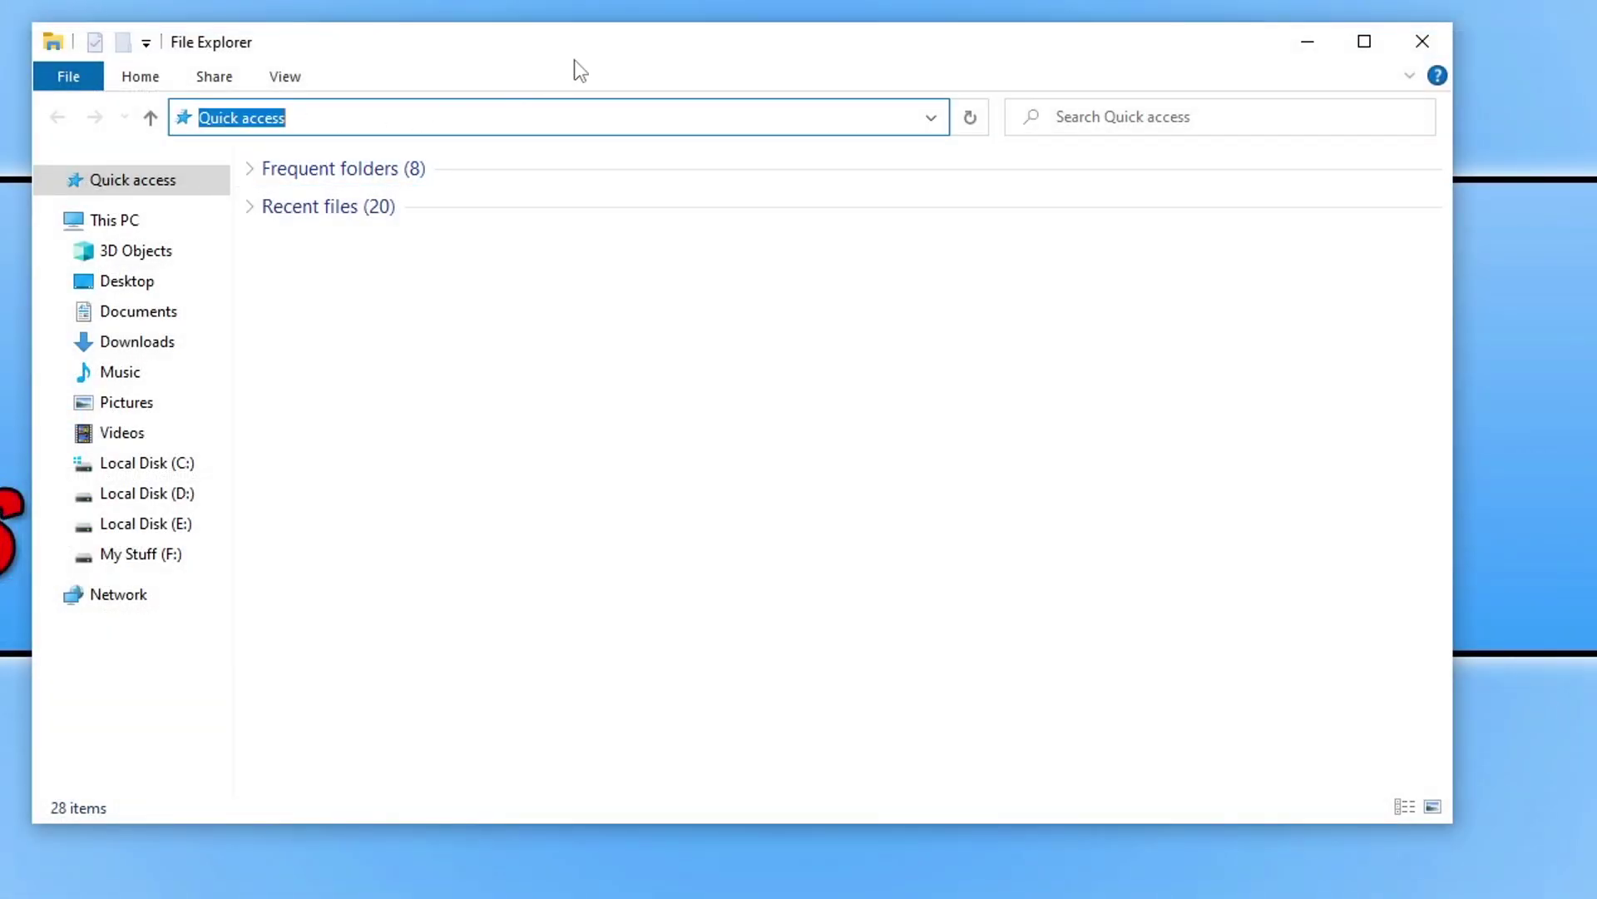
pyautogui.write('%')
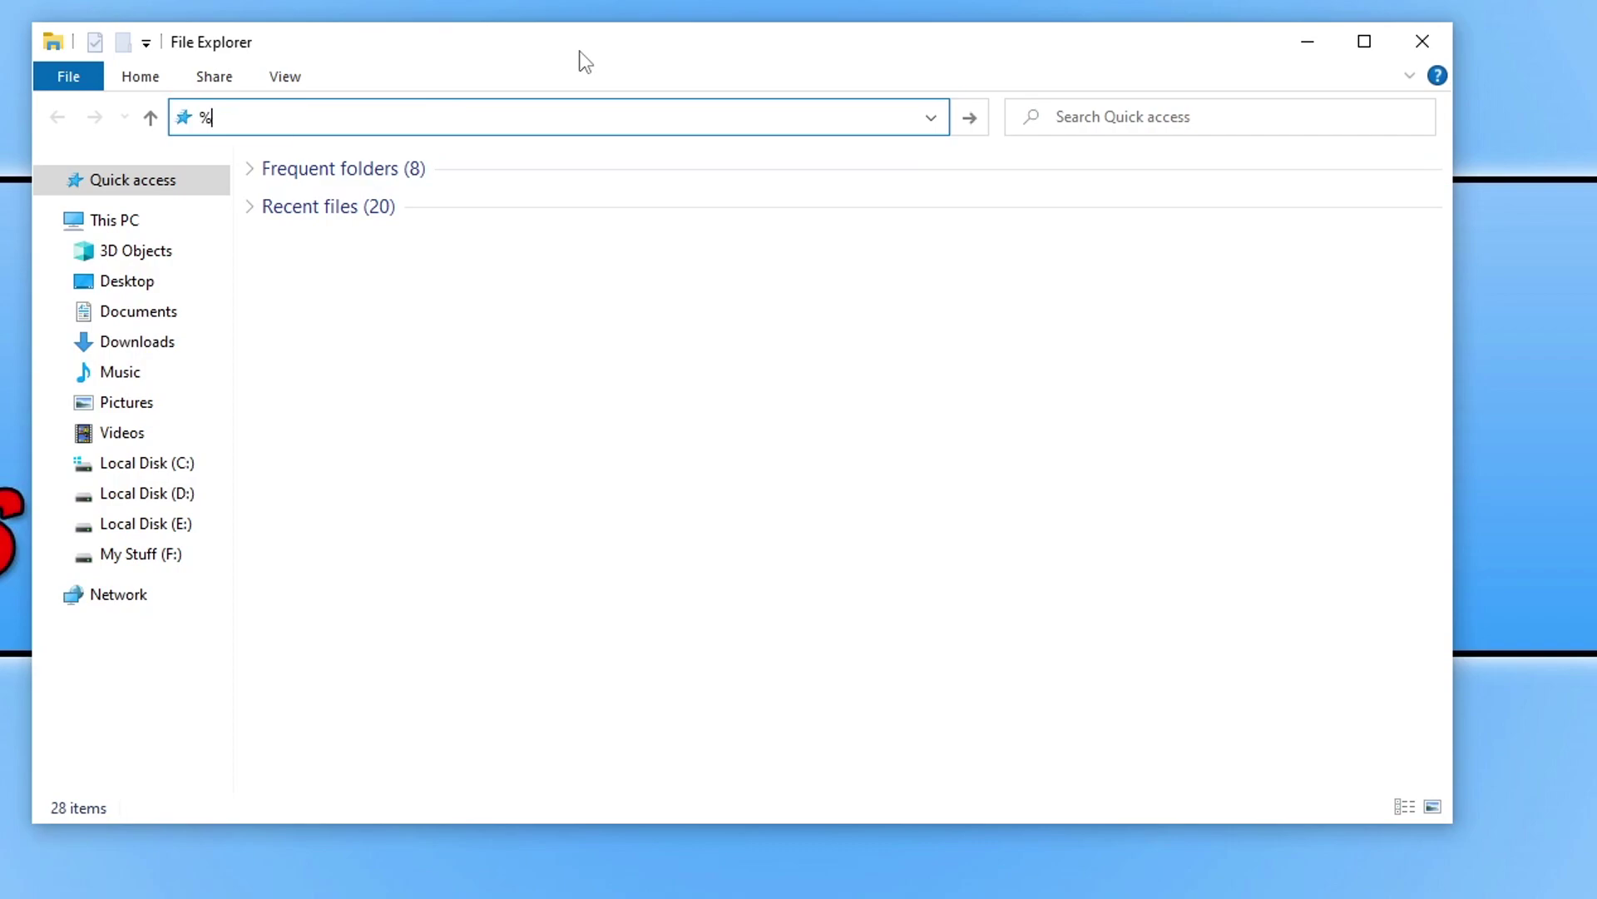
pyautogui.write('localappdata%')
pyautogui.press('Return')
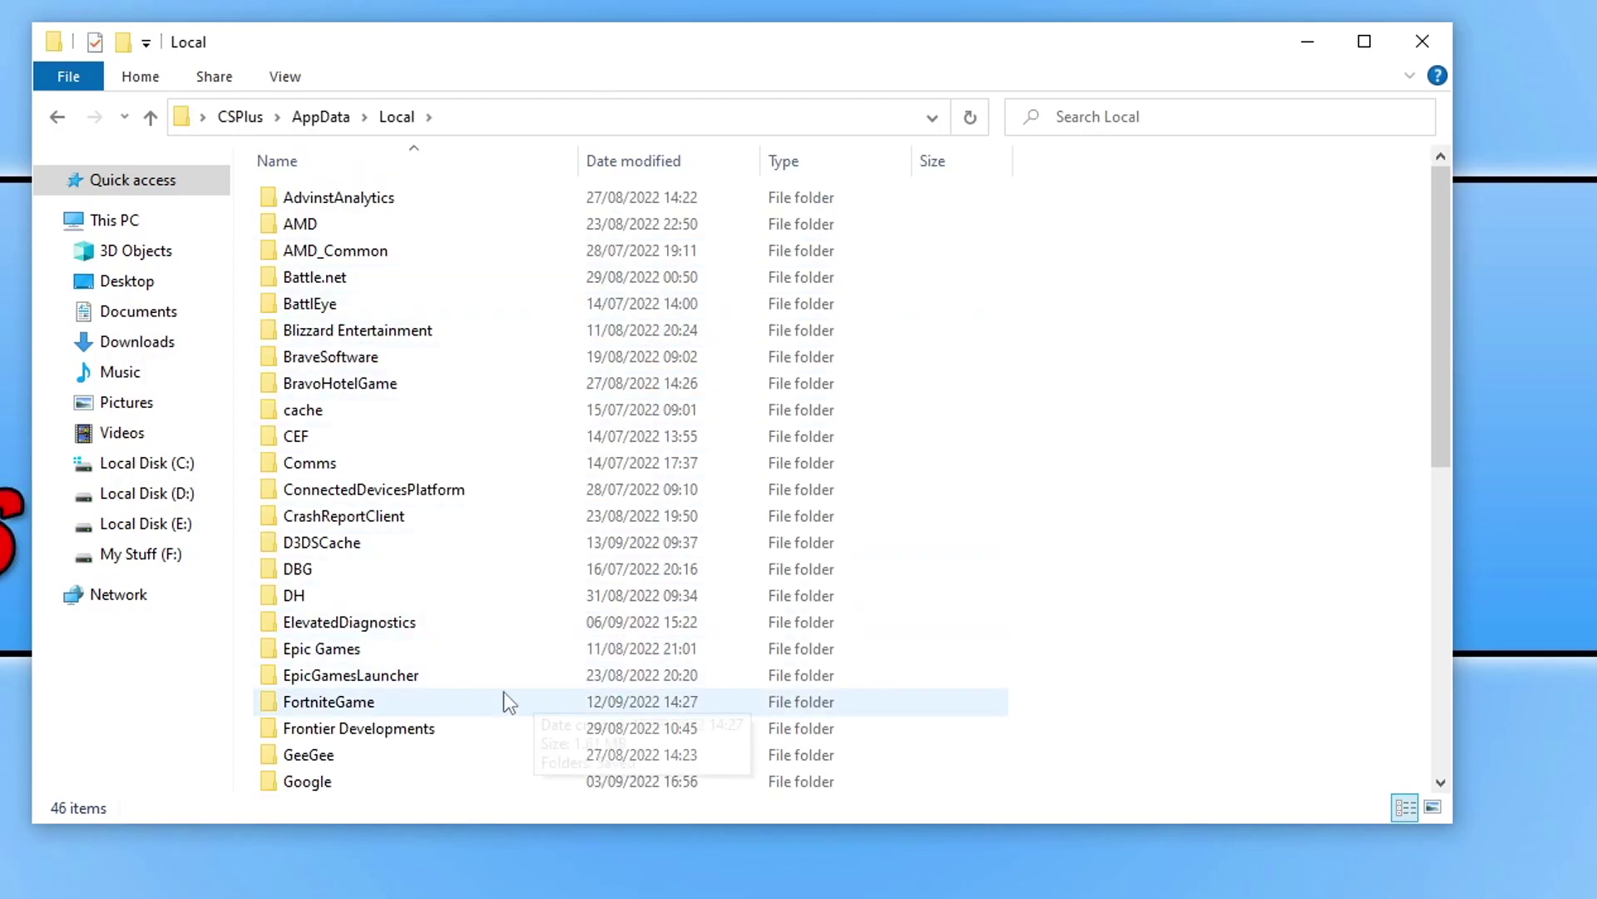
pyautogui.doubleClick(414, 703)
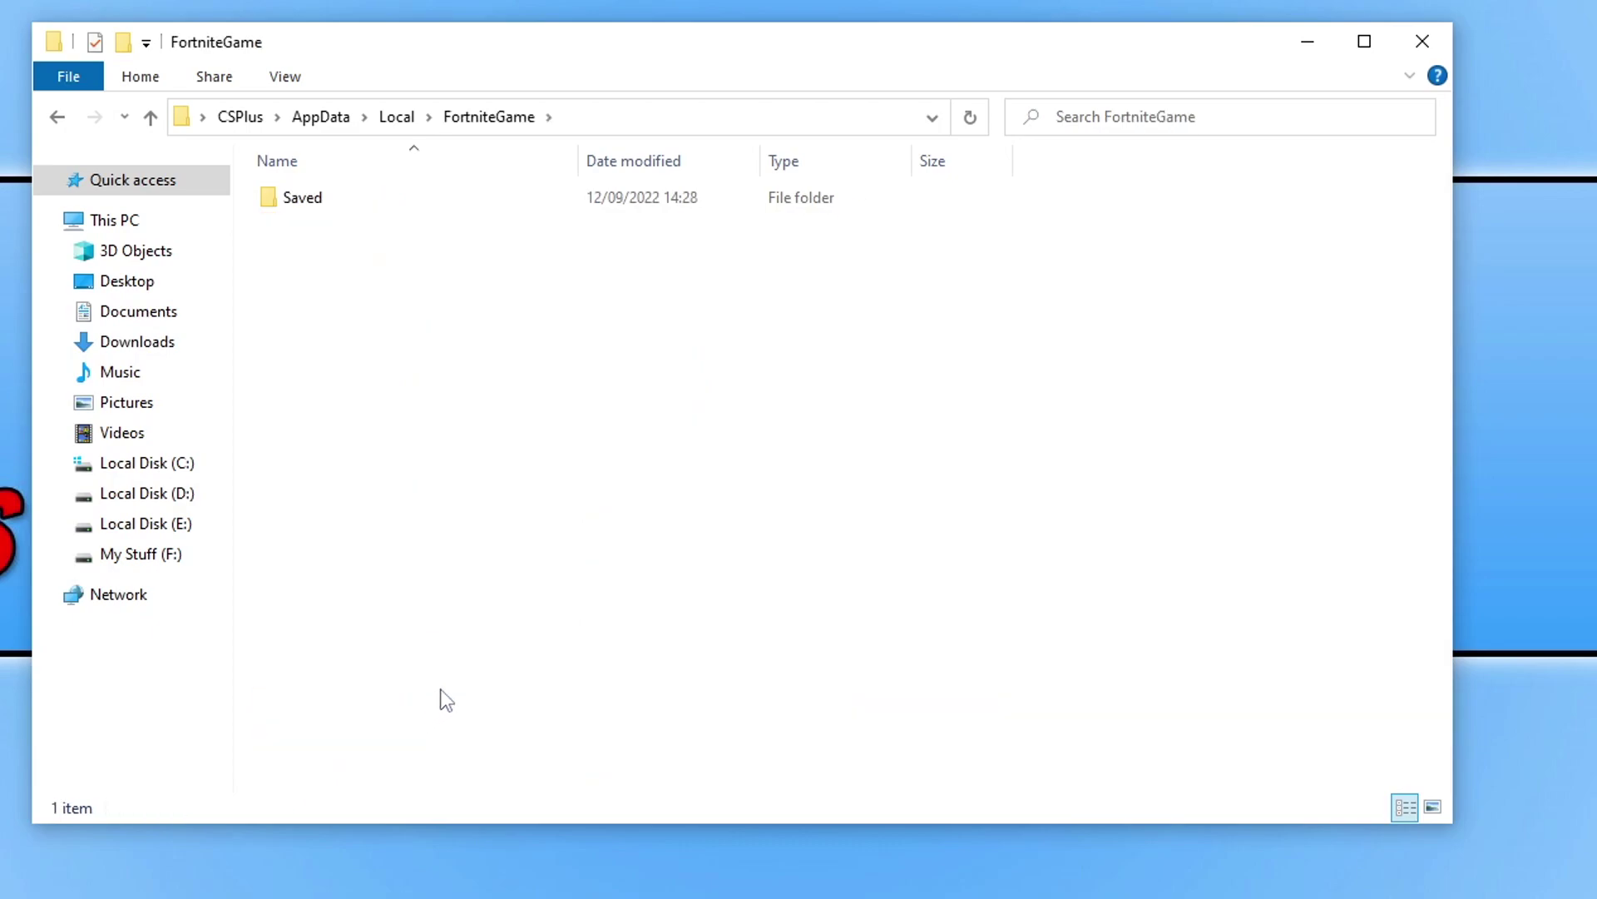
pyautogui.doubleClick(431, 196)
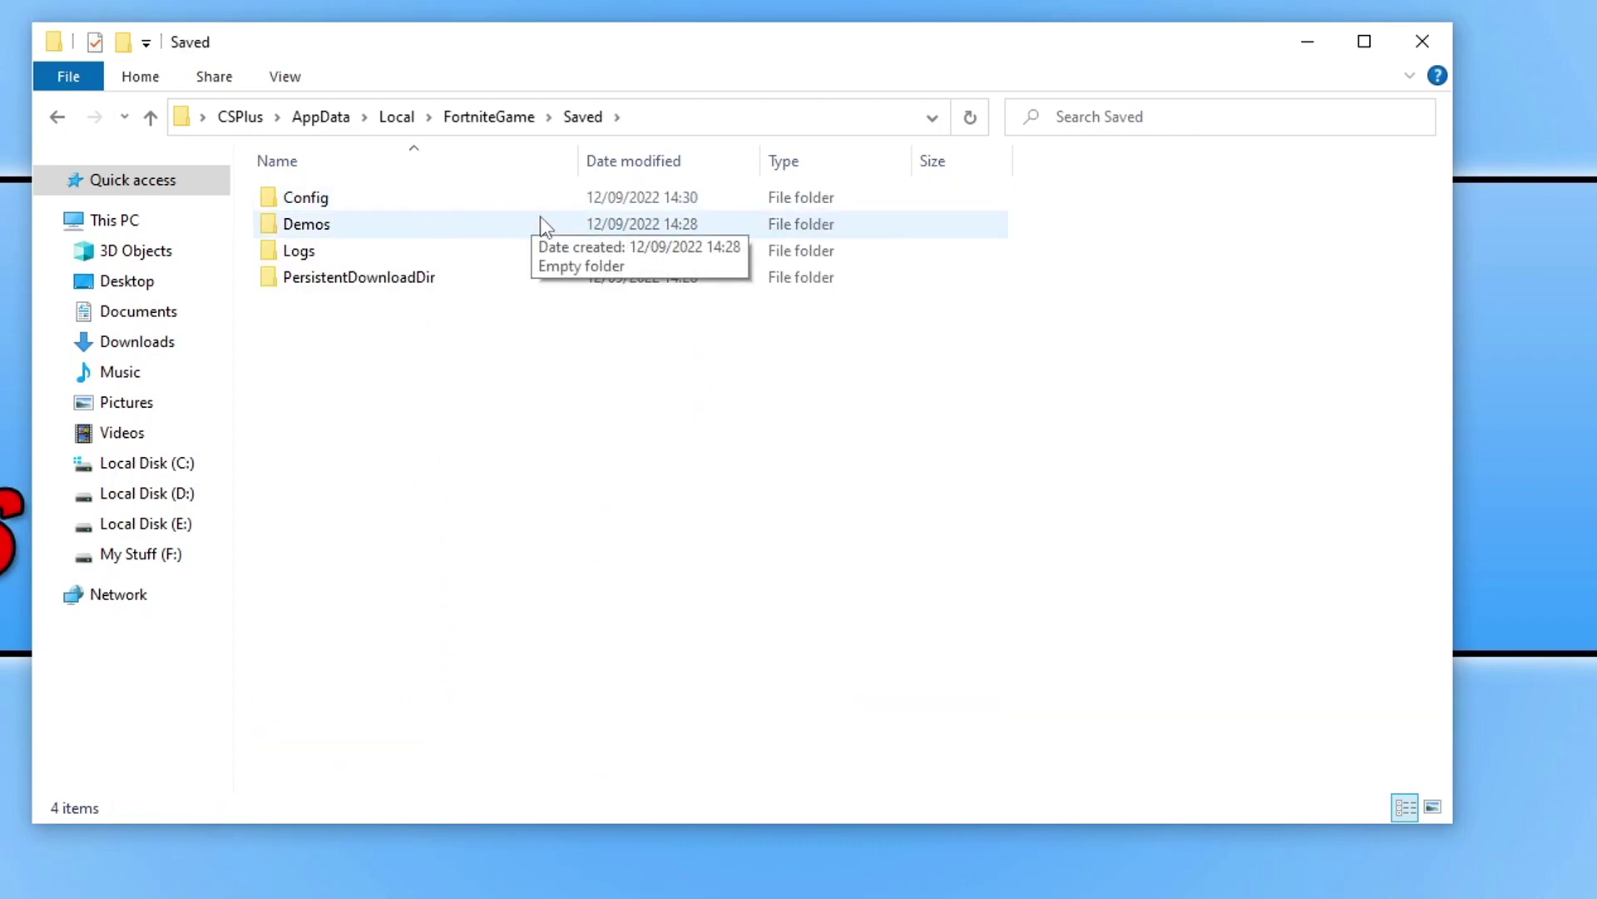
pyautogui.doubleClick(374, 197)
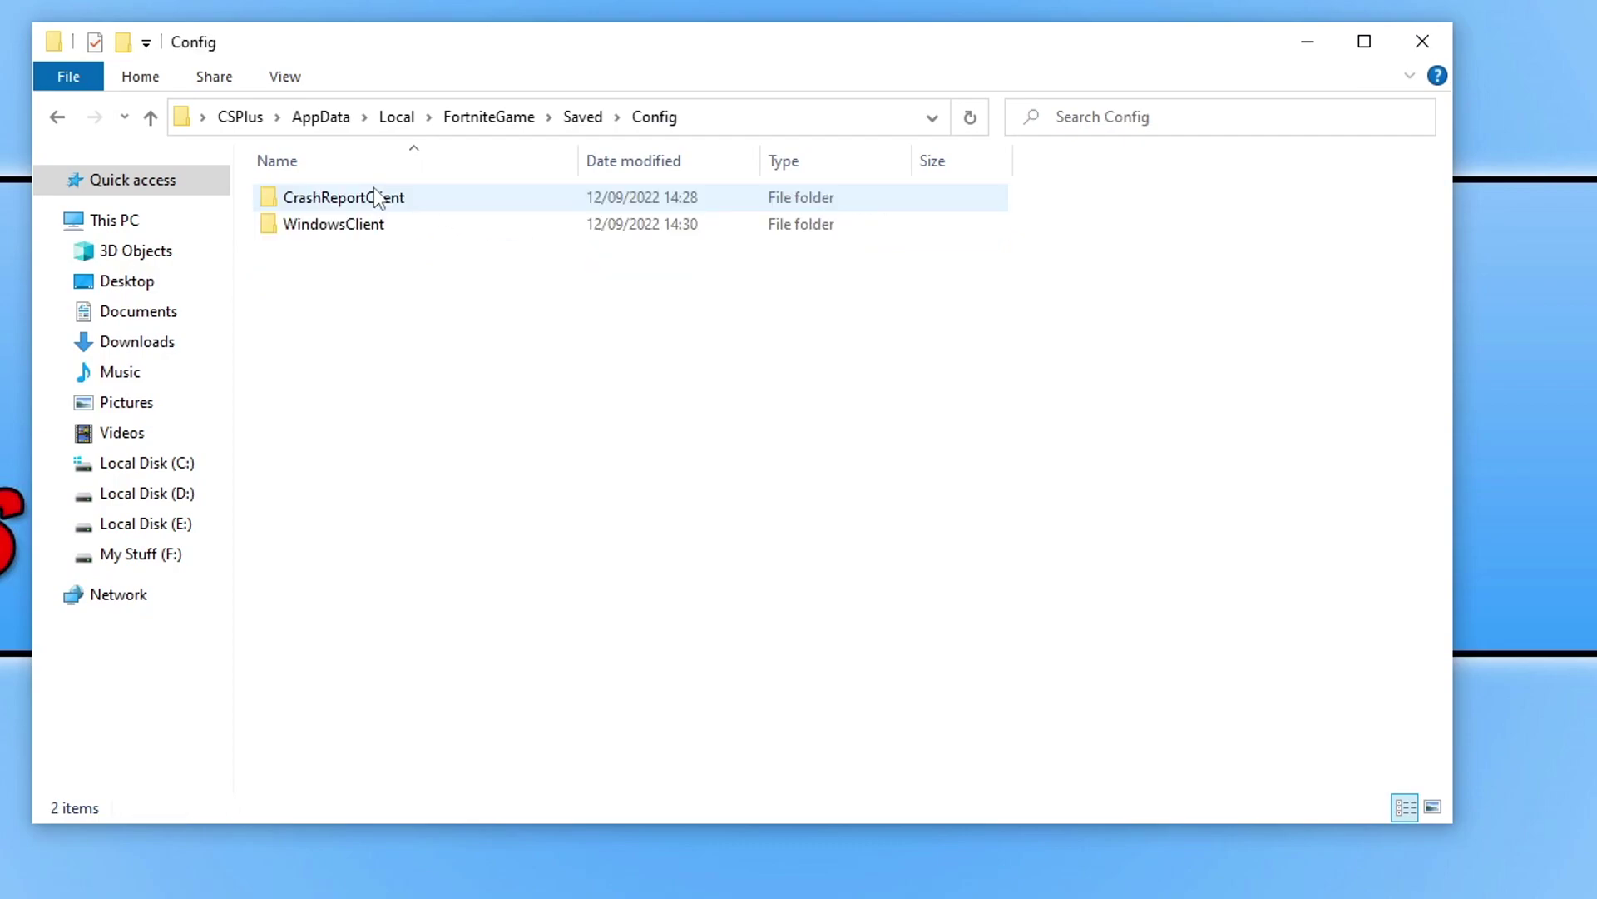
pyautogui.doubleClick(426, 233)
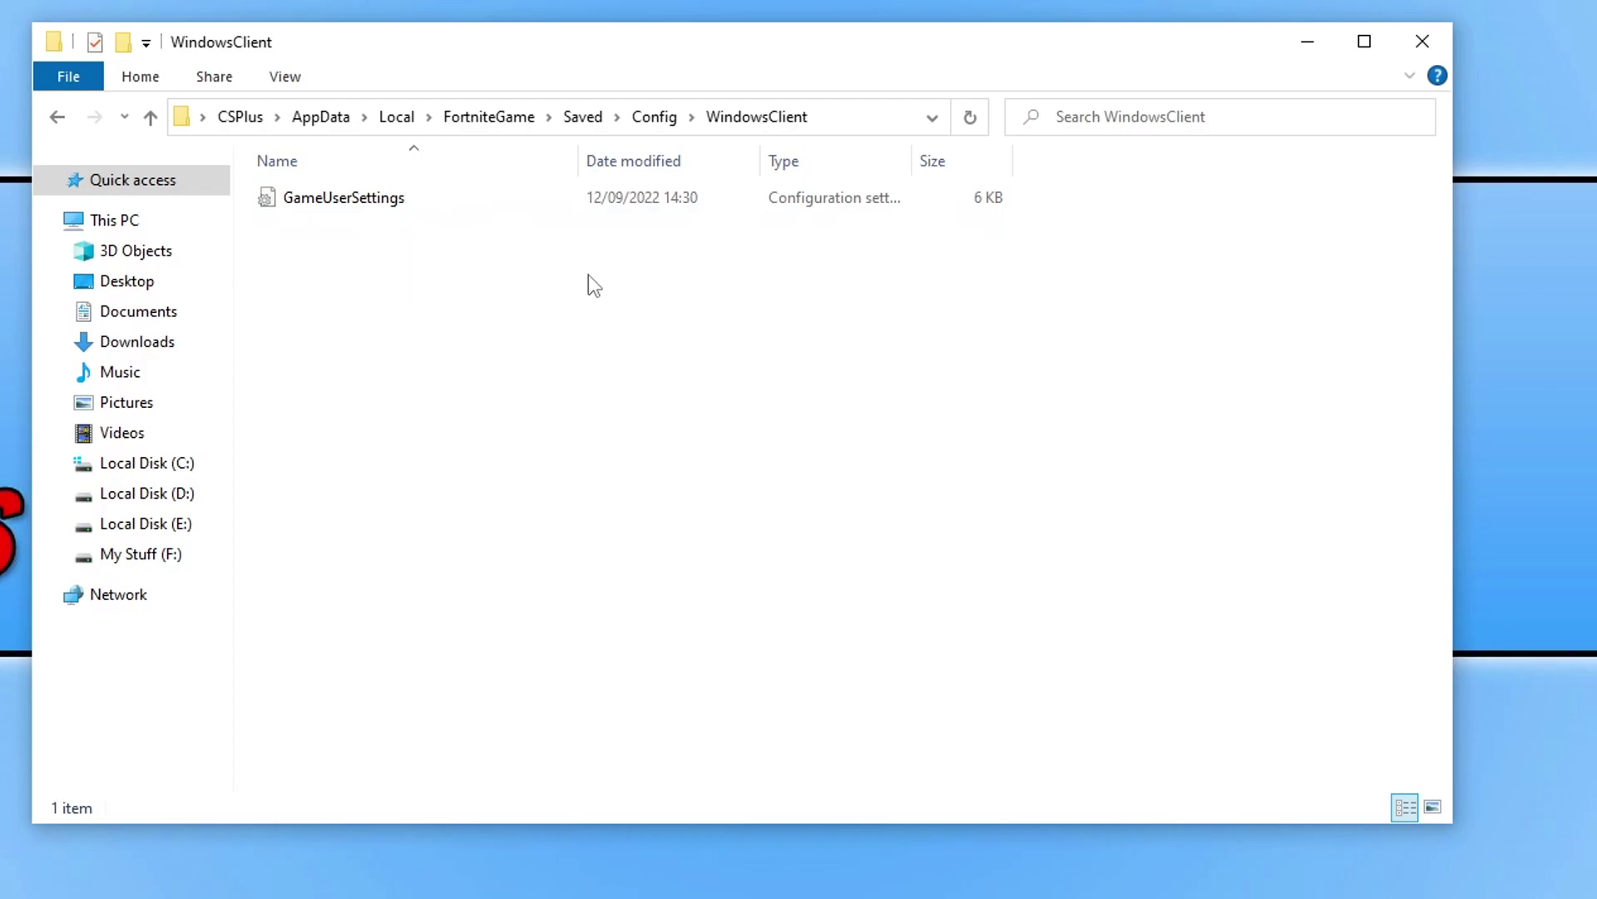
pyautogui.doubleClick(342, 203)
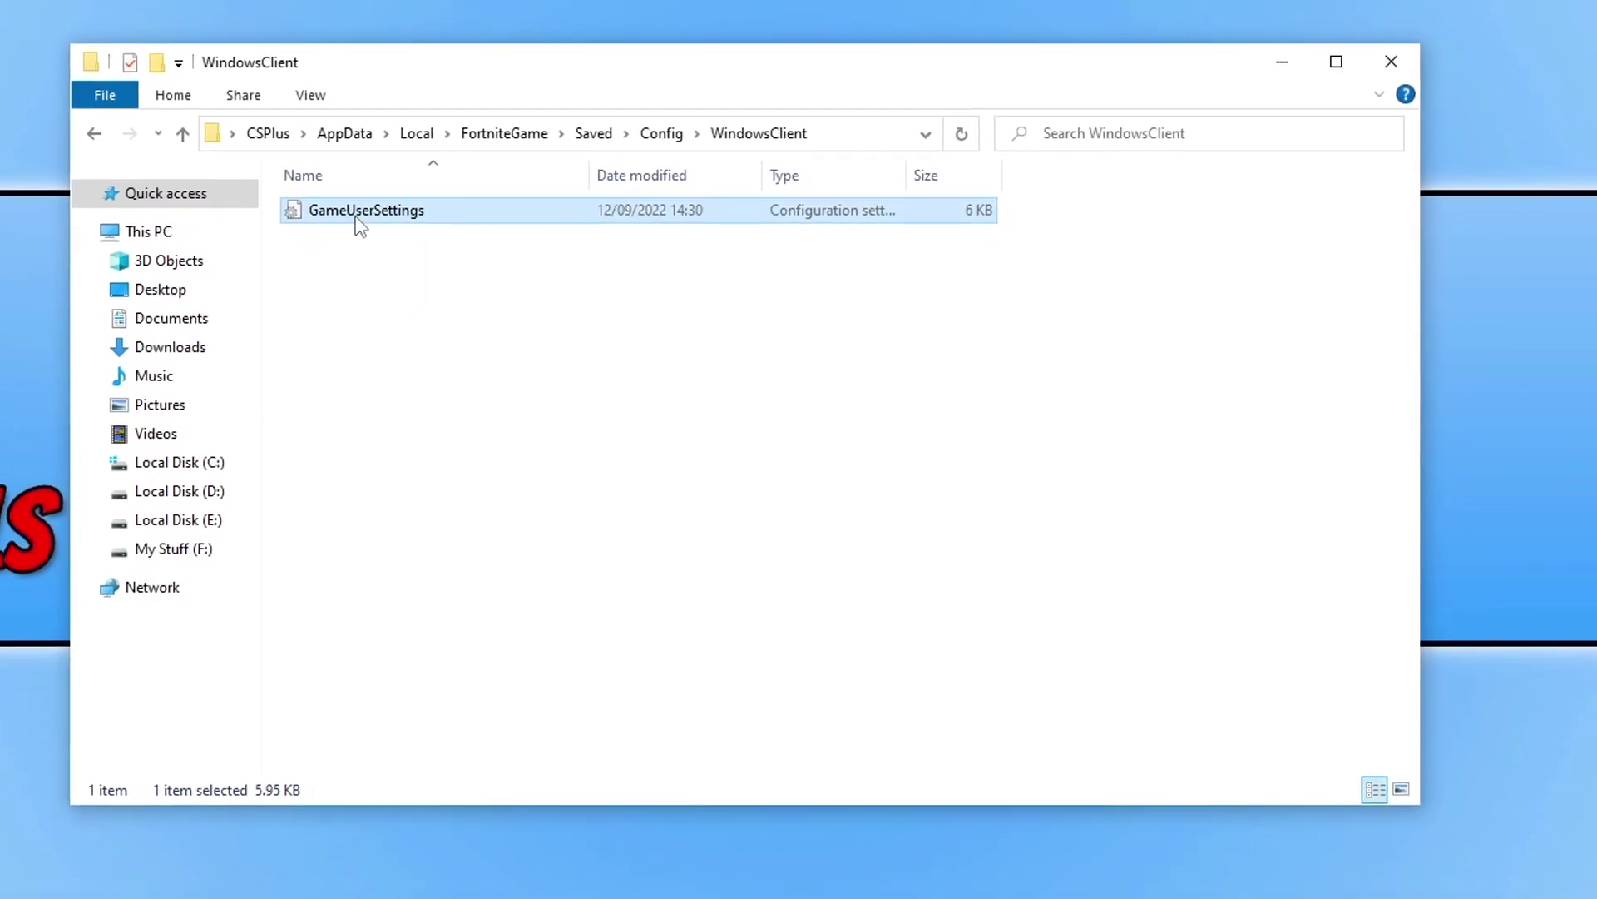
# Step: Scroll through the GameUserSettings contents in Notepad, then close Notepad
pyautogui.scroll(-20, 437, 314)
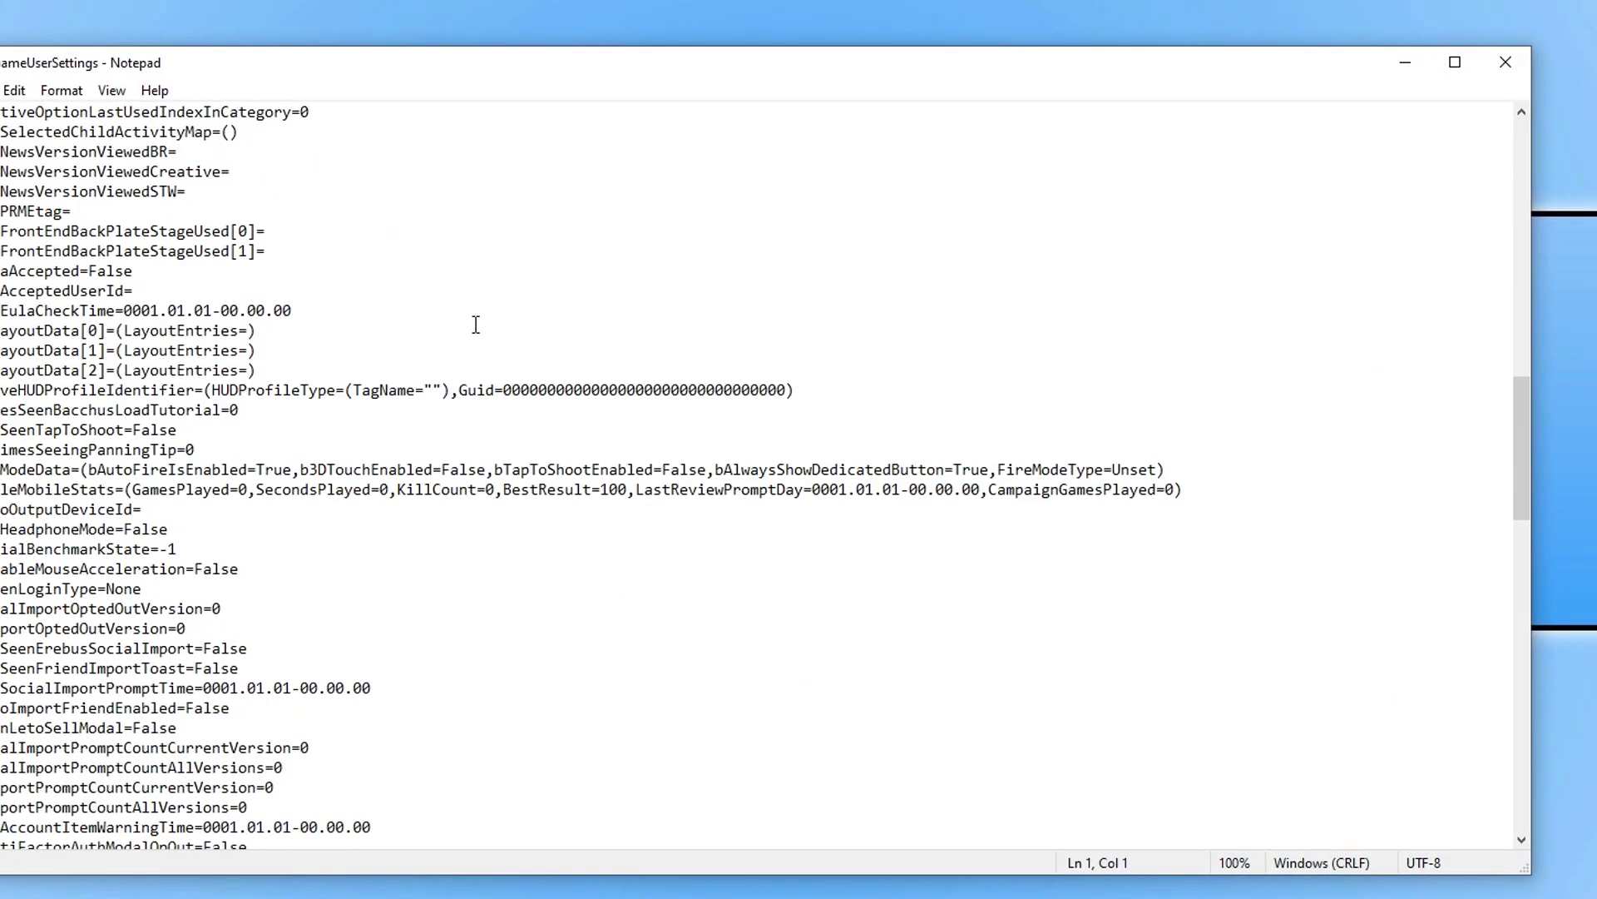
pyautogui.scroll(20, 479, 331)
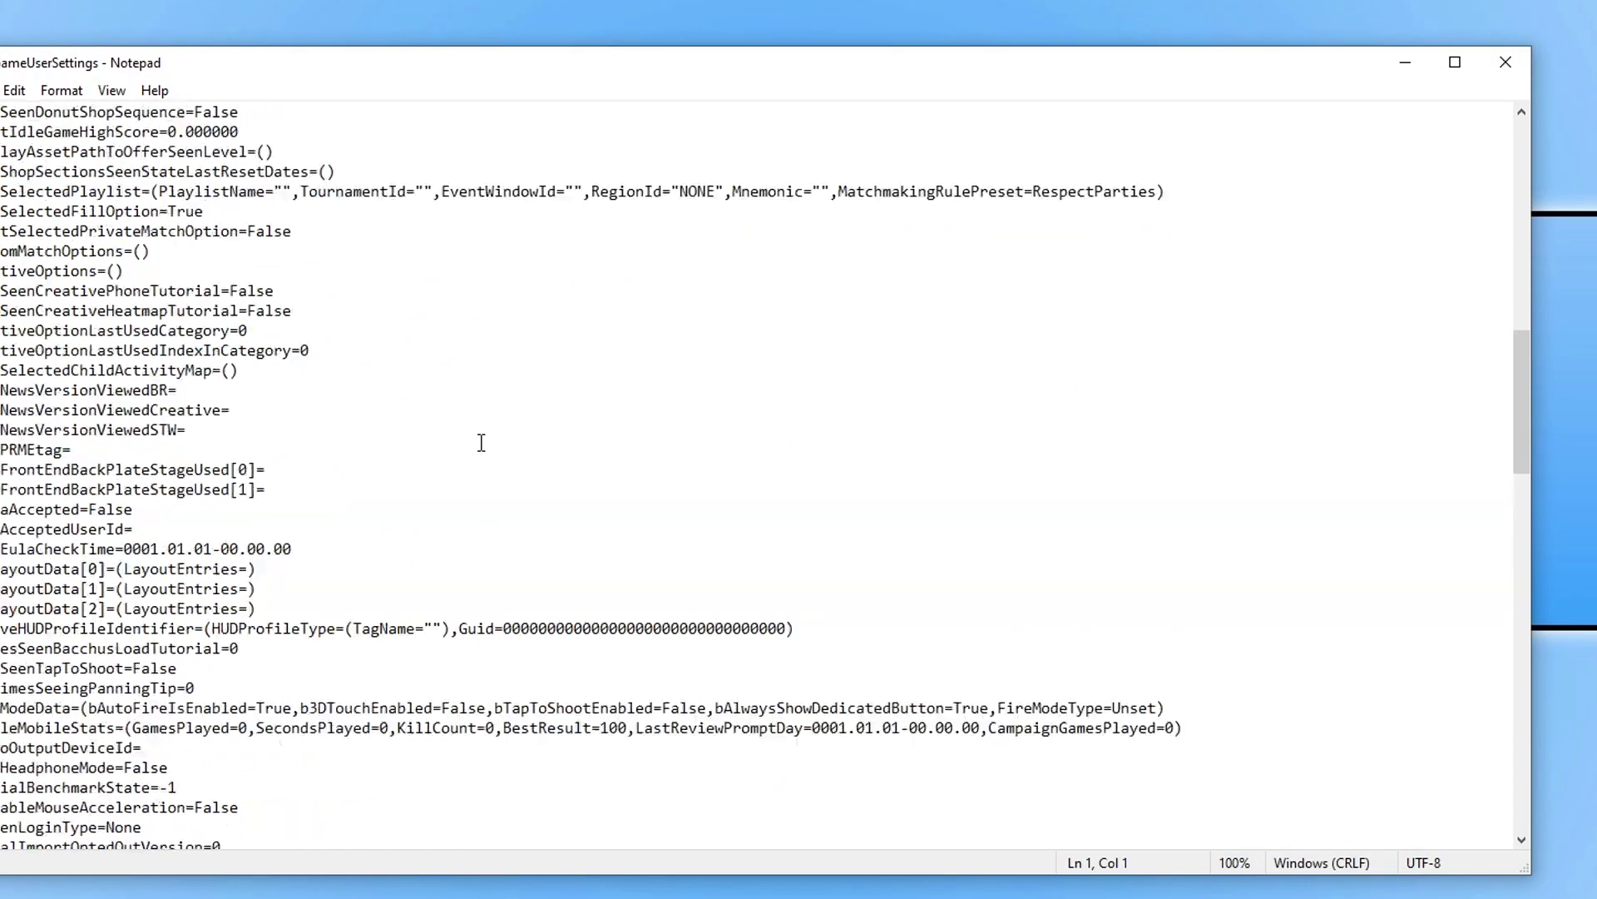
pyautogui.scroll(-17, 484, 441)
pyautogui.scroll(-13, 486, 448)
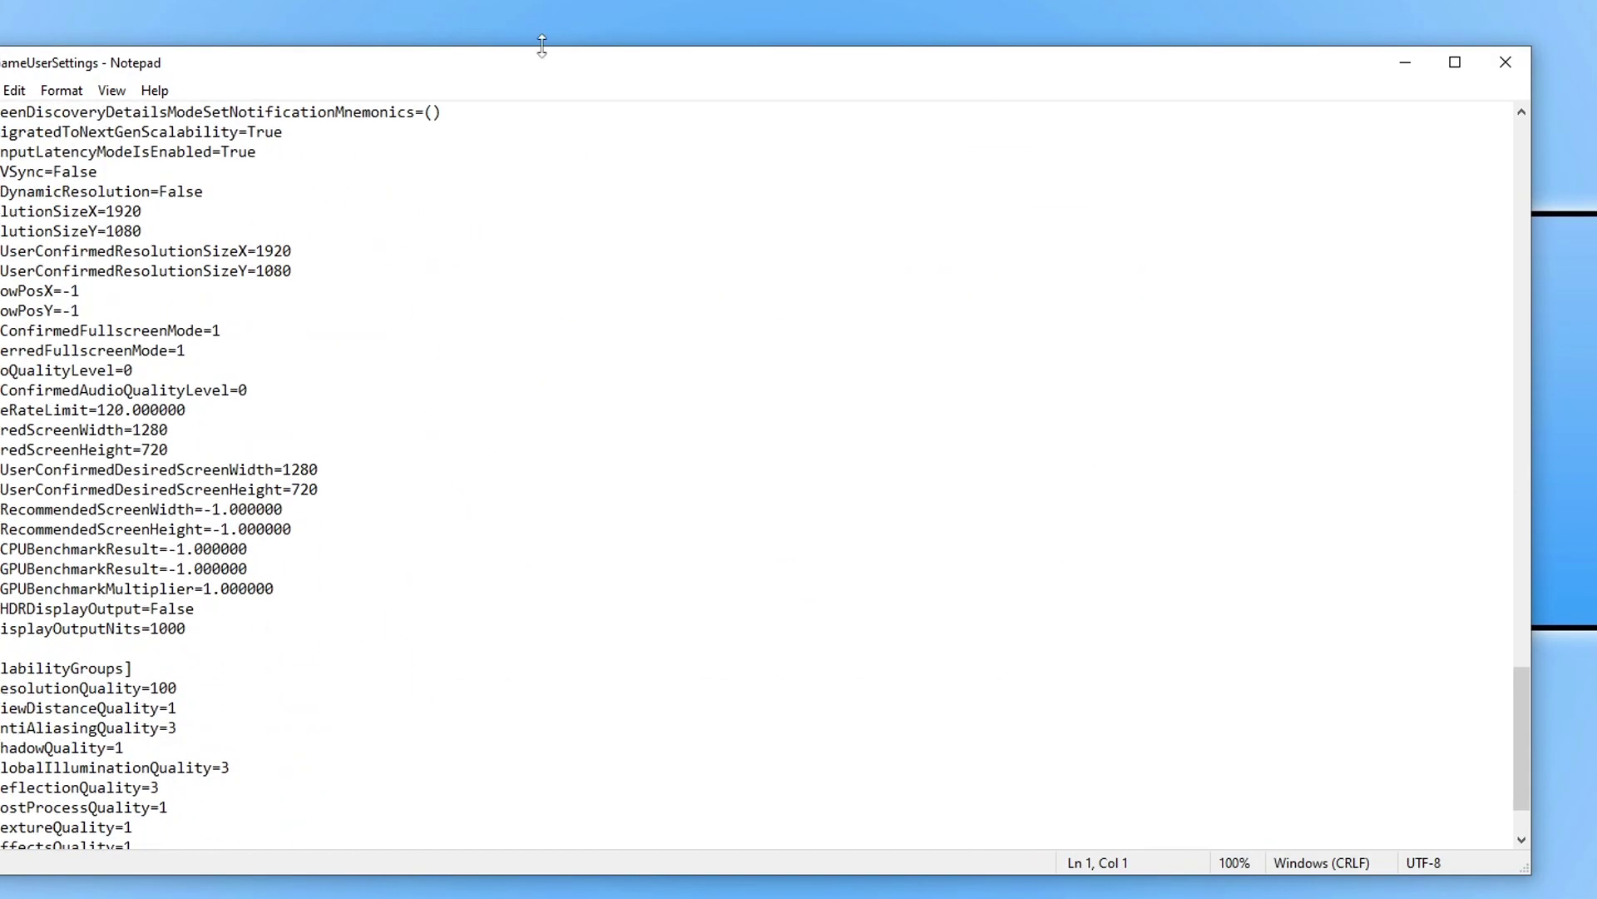
pyautogui.click(1502, 60)
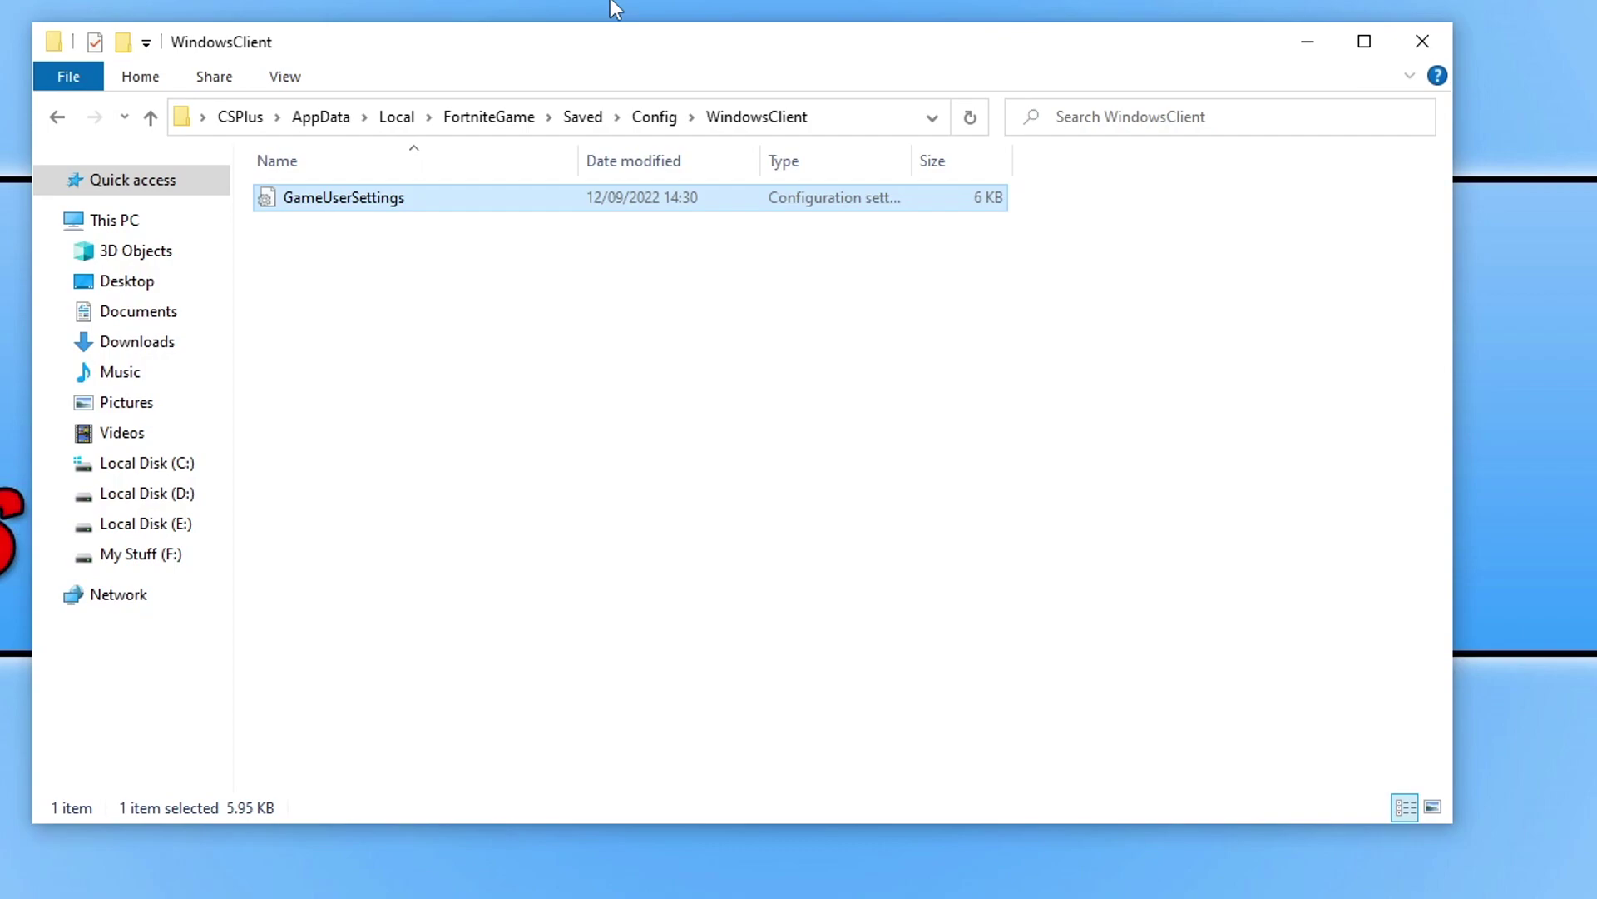
# Step: Rename GameUserSettings to GameUserSettingsBK
pyautogui.rightClick(392, 208)
pyautogui.click(607, 678)
pyautogui.click(434, 197)
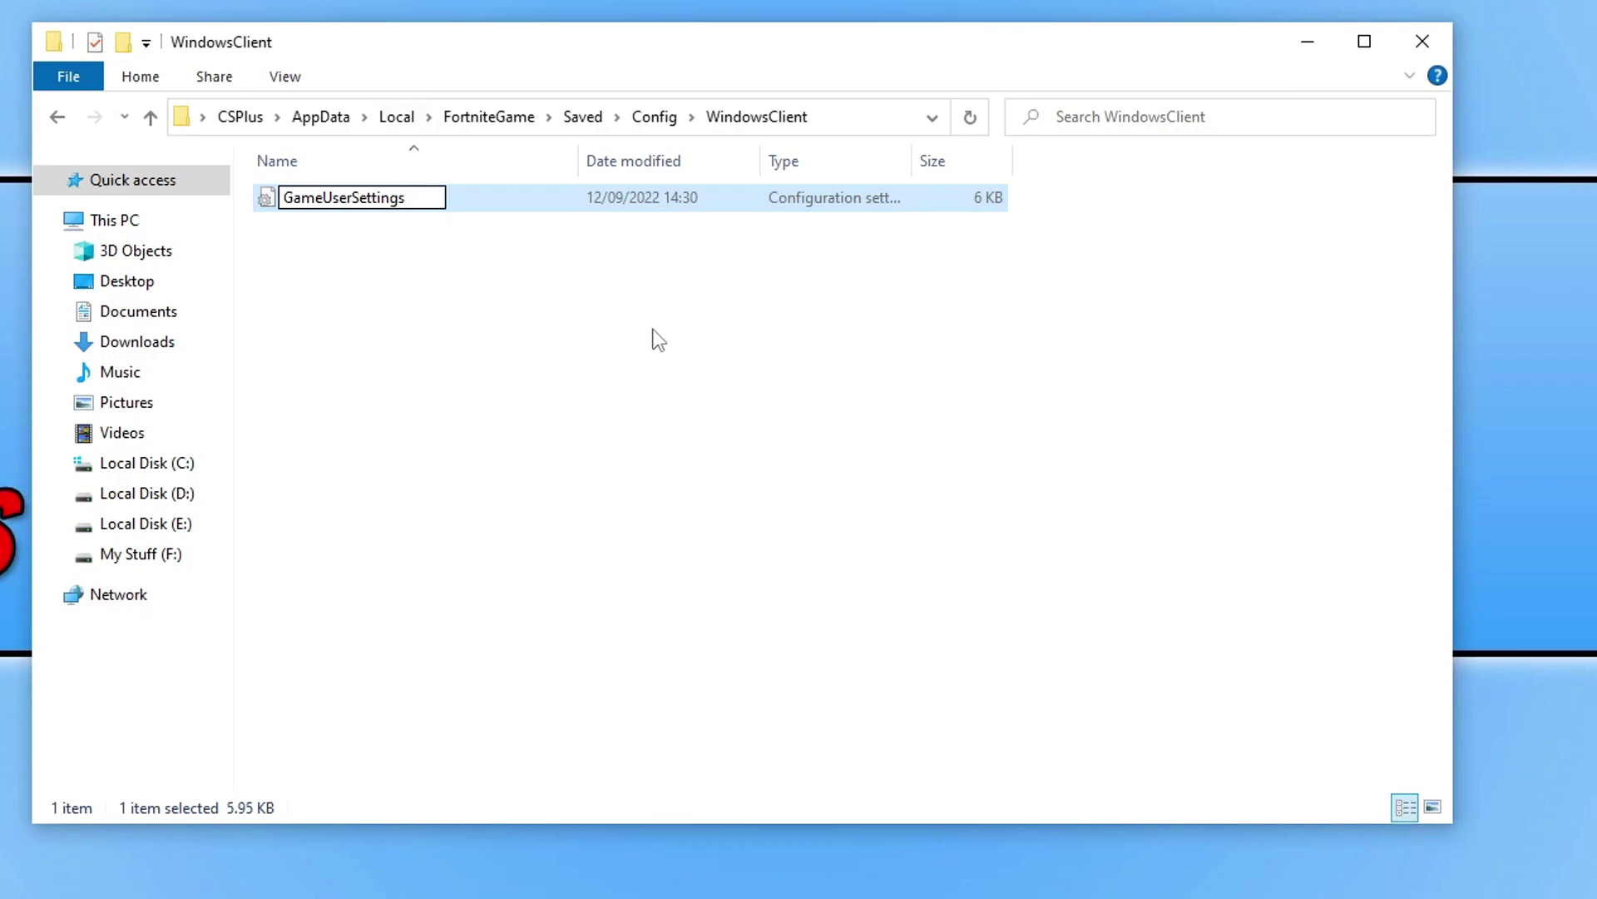
pyautogui.write('BK')
pyautogui.press('Return')
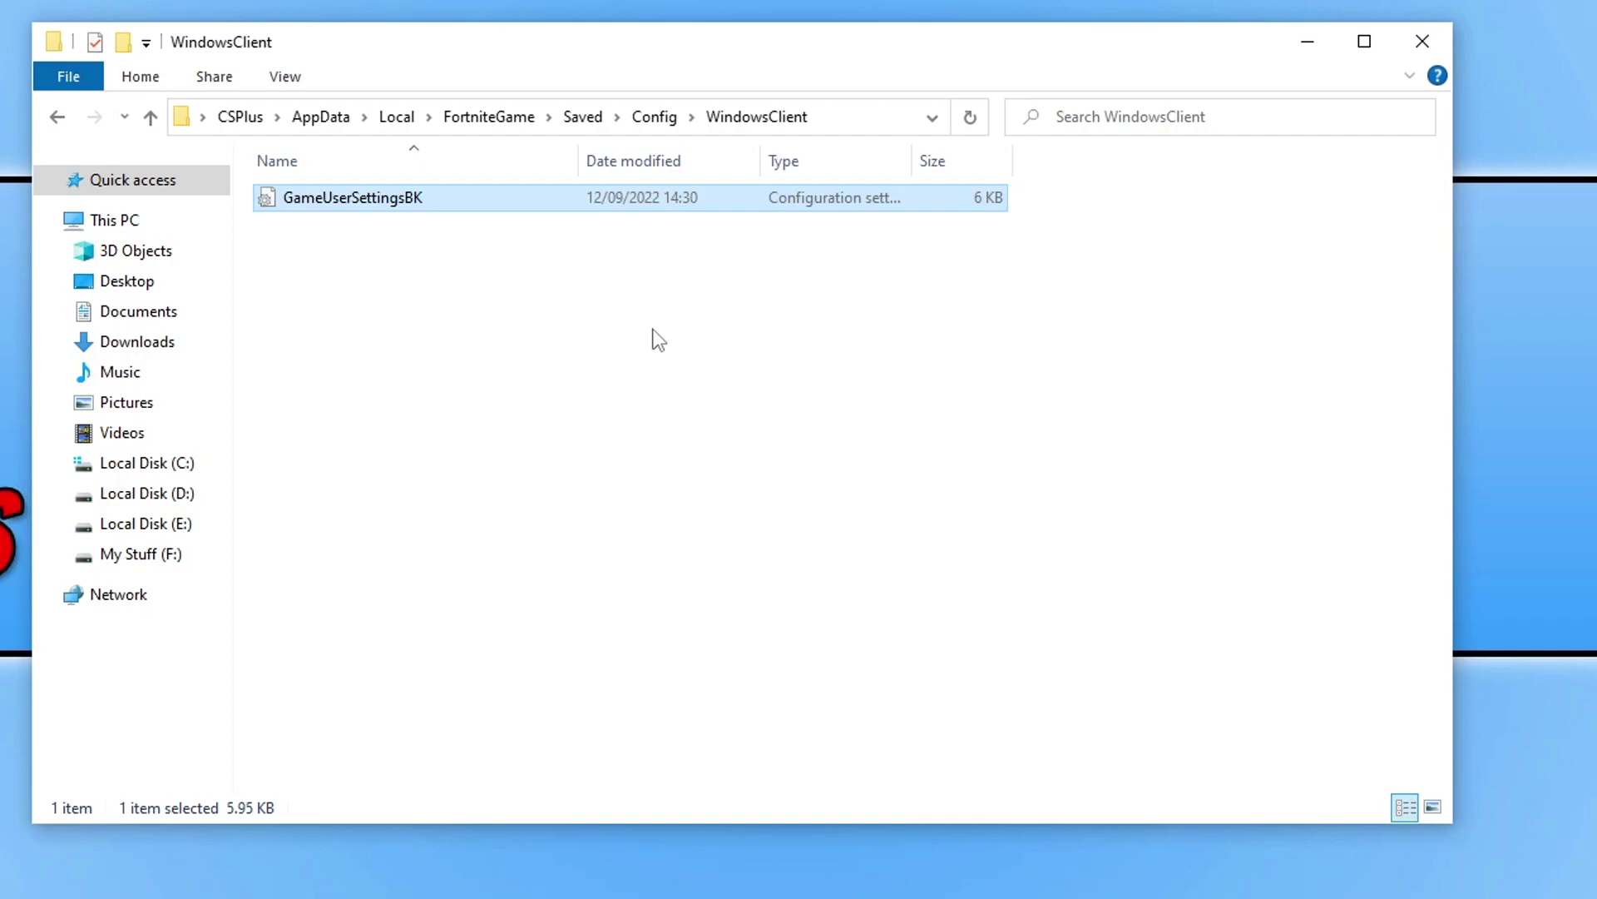
# Step: Remove the BK suffix to restore the name GameUserSettings
pyautogui.rightClick(398, 206)
pyautogui.click(592, 671)
pyautogui.click(434, 198)
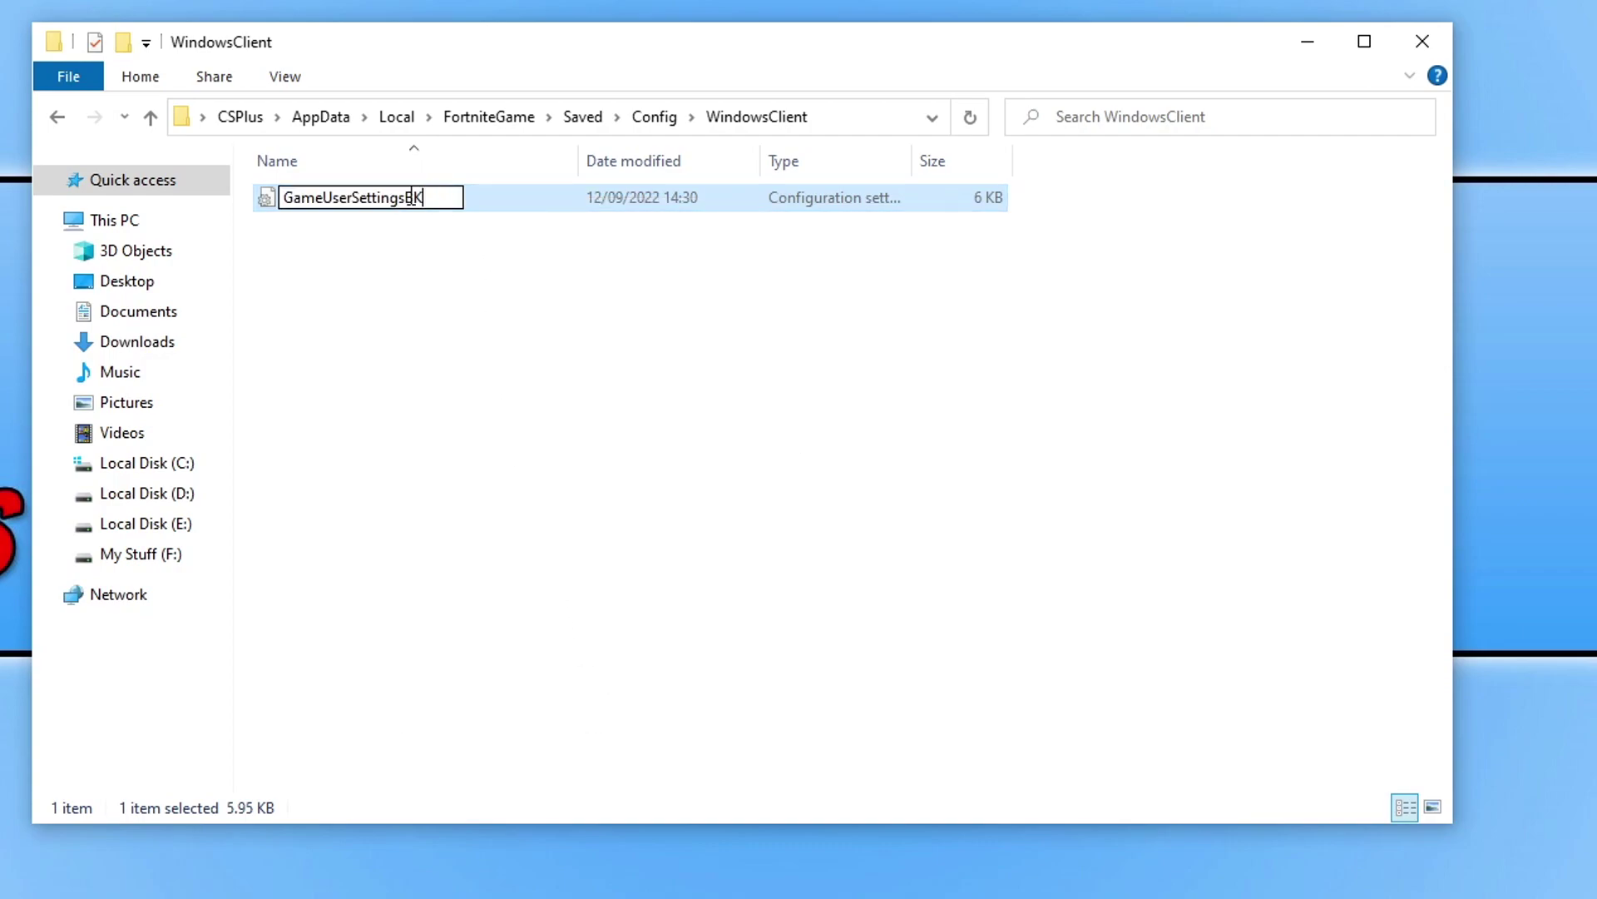
pyautogui.moveTo(411, 197); pyautogui.dragTo(526, 188)
pyautogui.press('BackSpace')
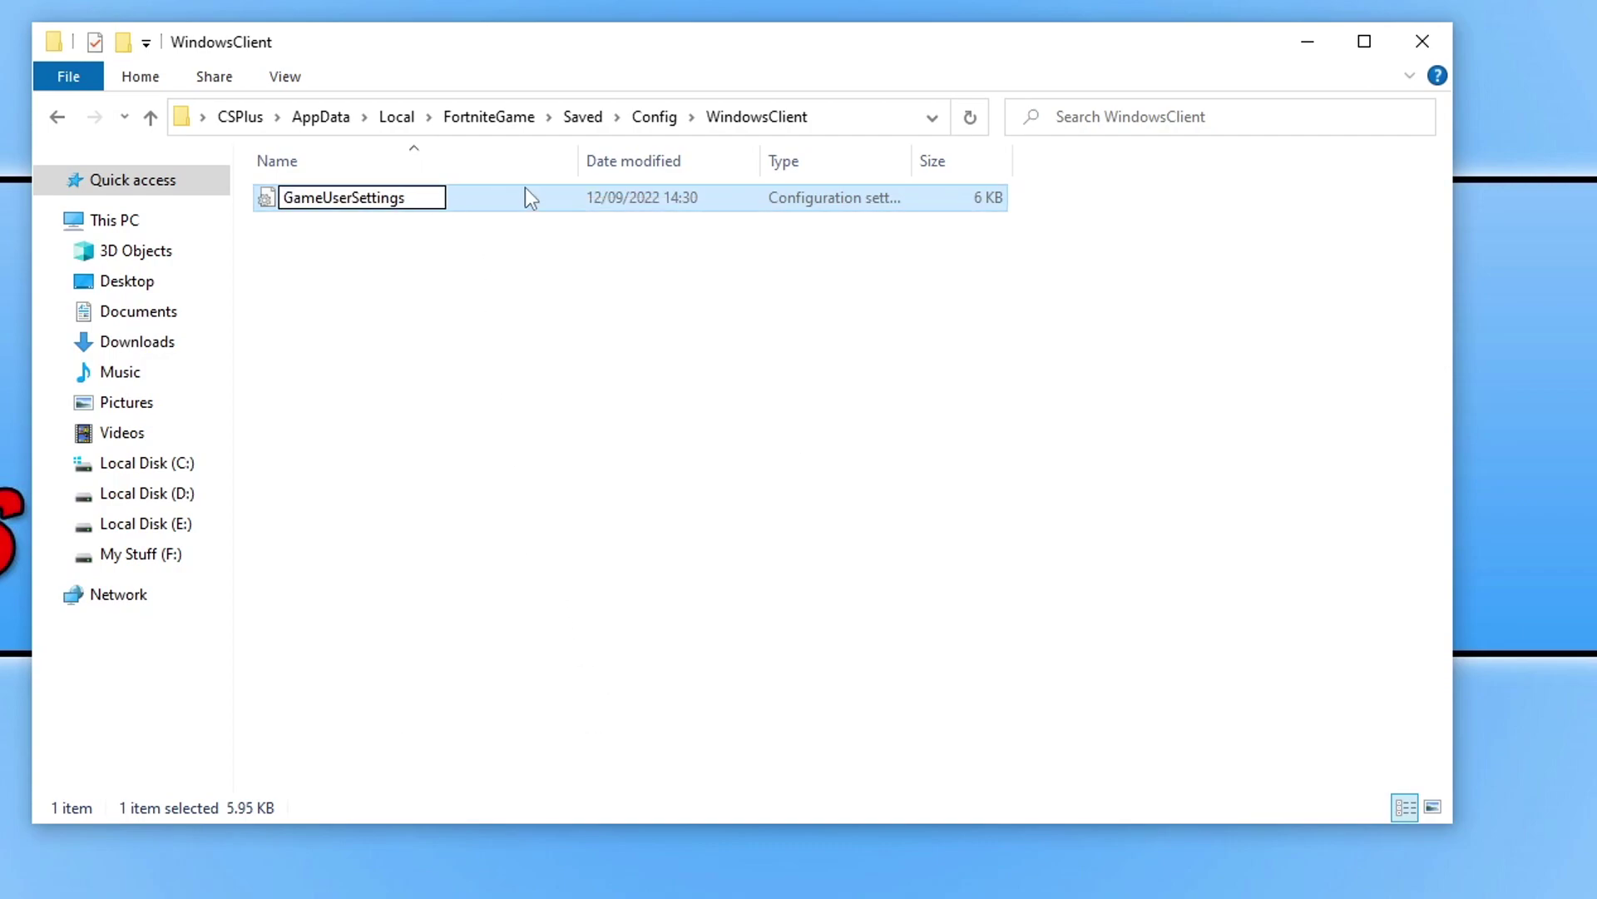
pyautogui.click(660, 414)
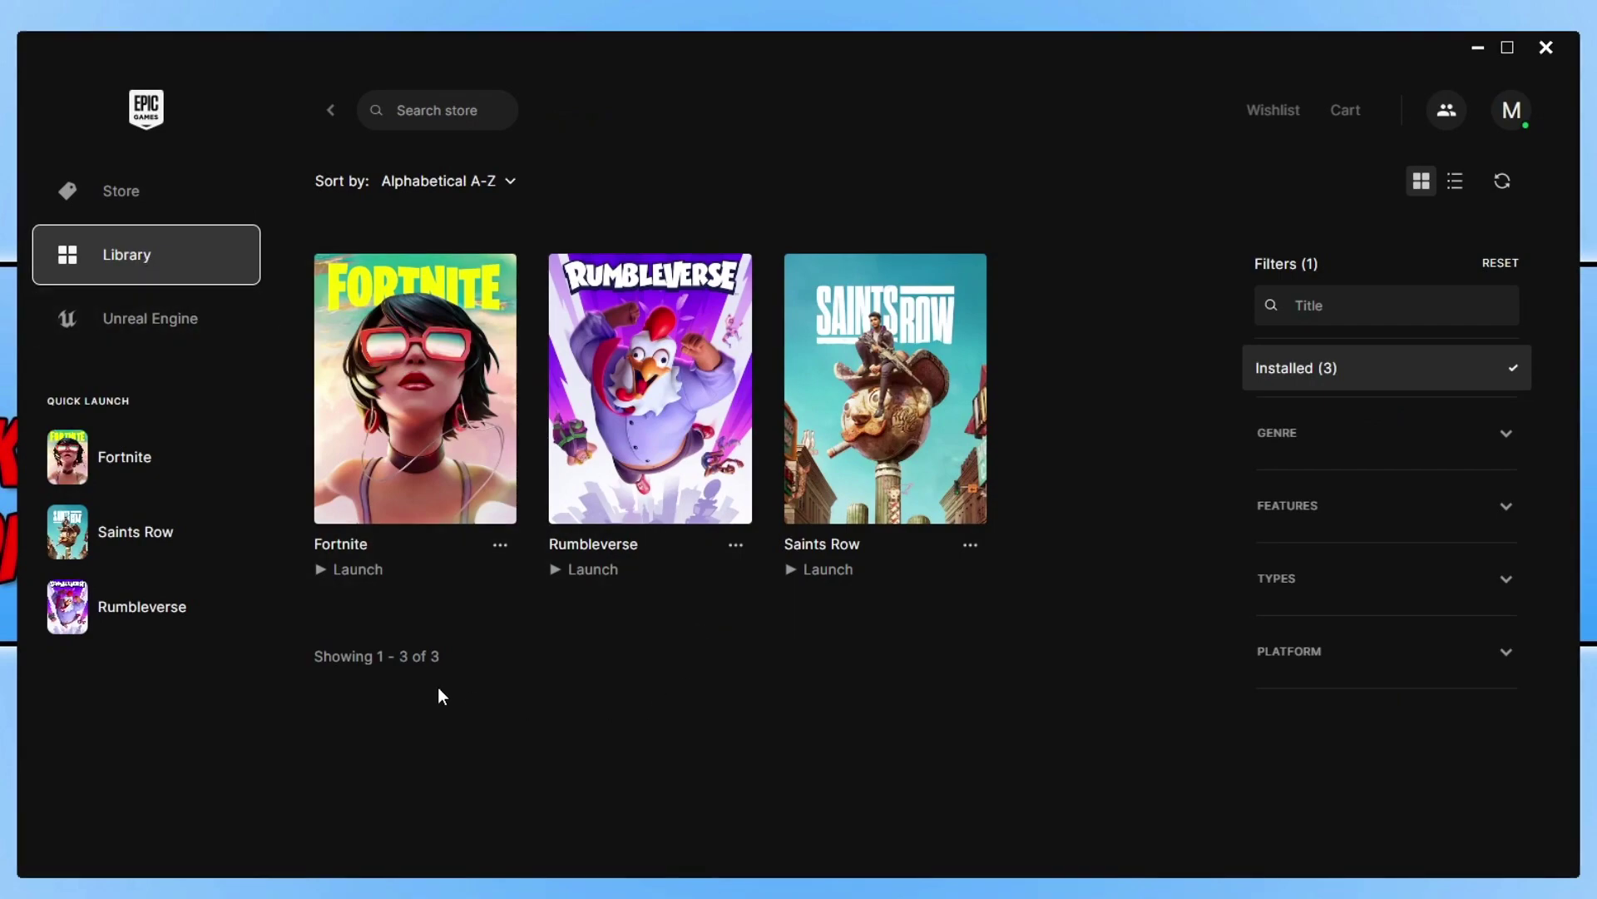
# Step: Open Fortnite's Manage panel from its library card and start Verify Files
pyautogui.click(500, 546)
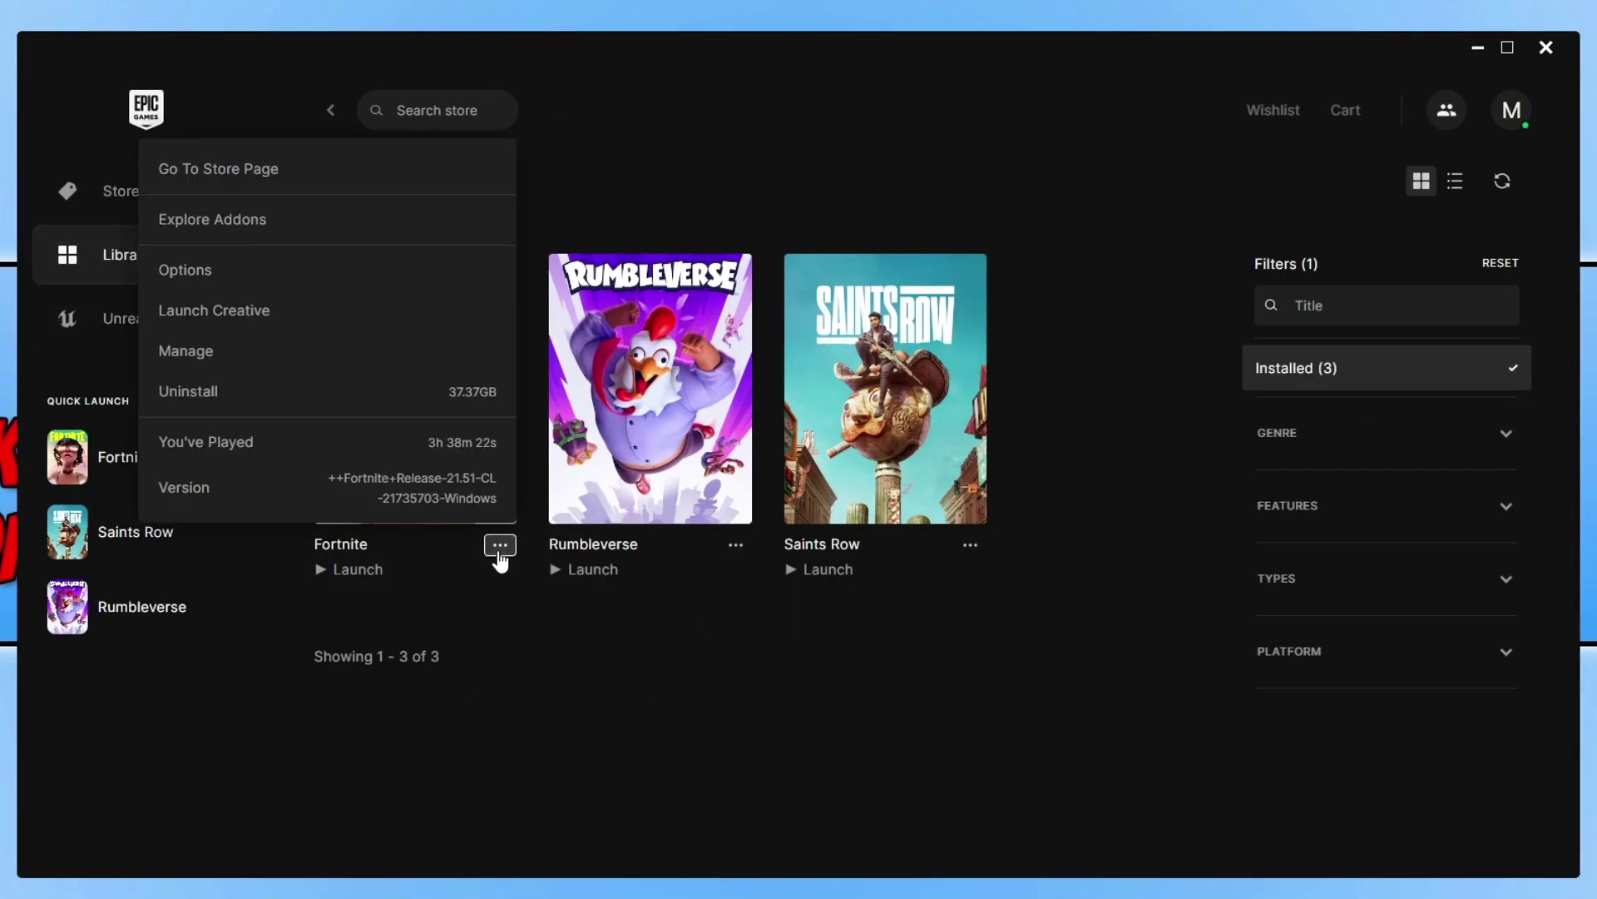
pyautogui.click(213, 354)
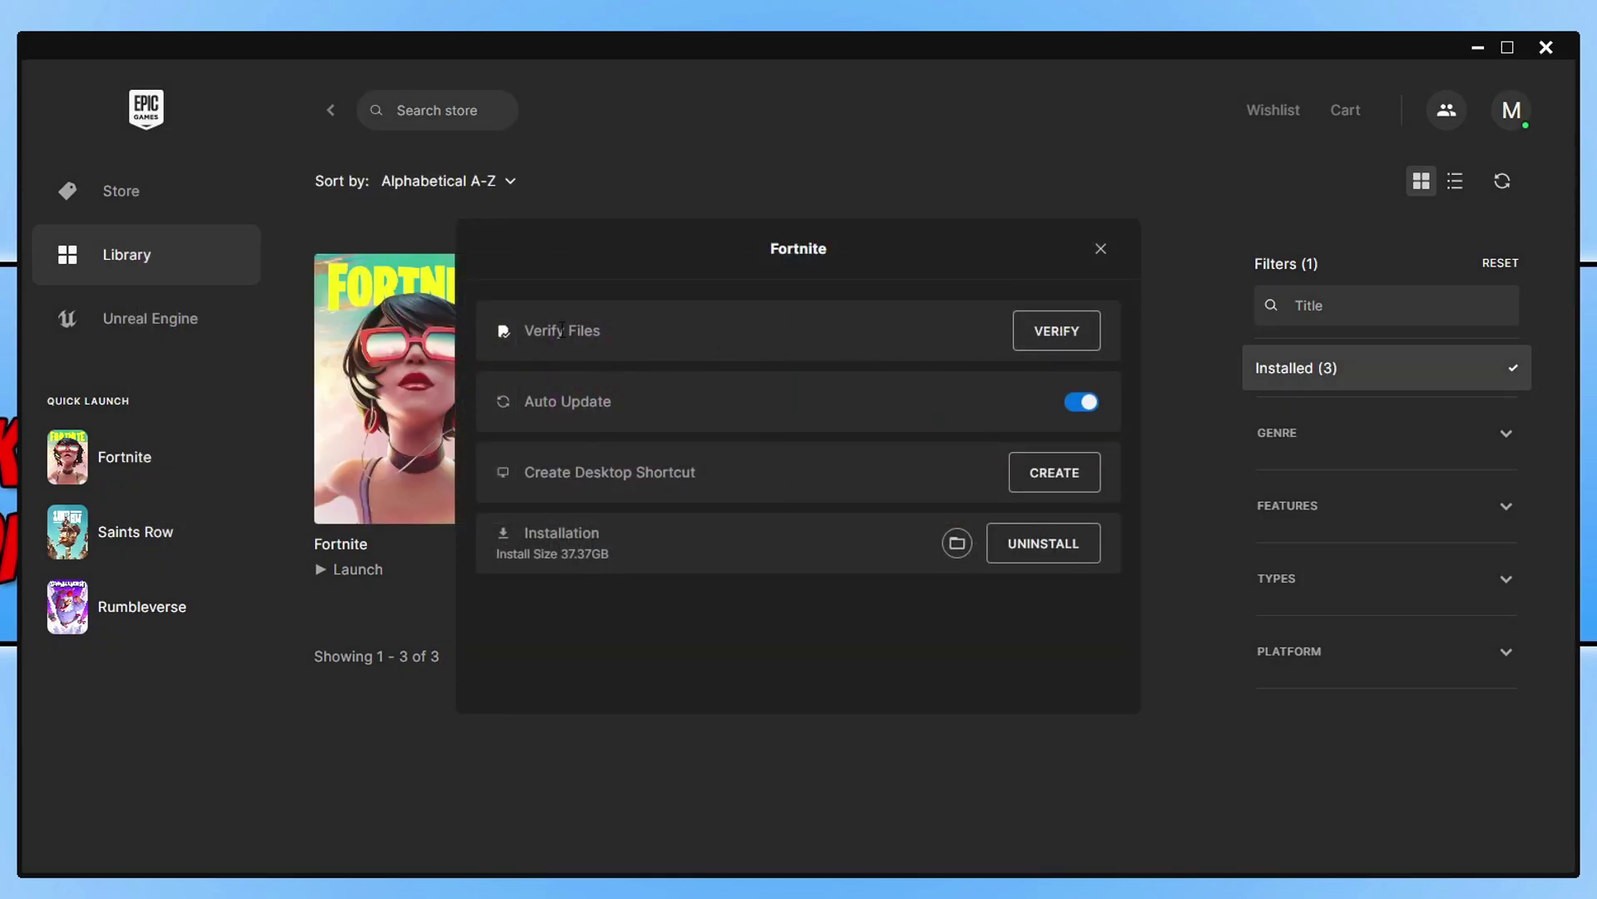
pyautogui.click(1051, 337)
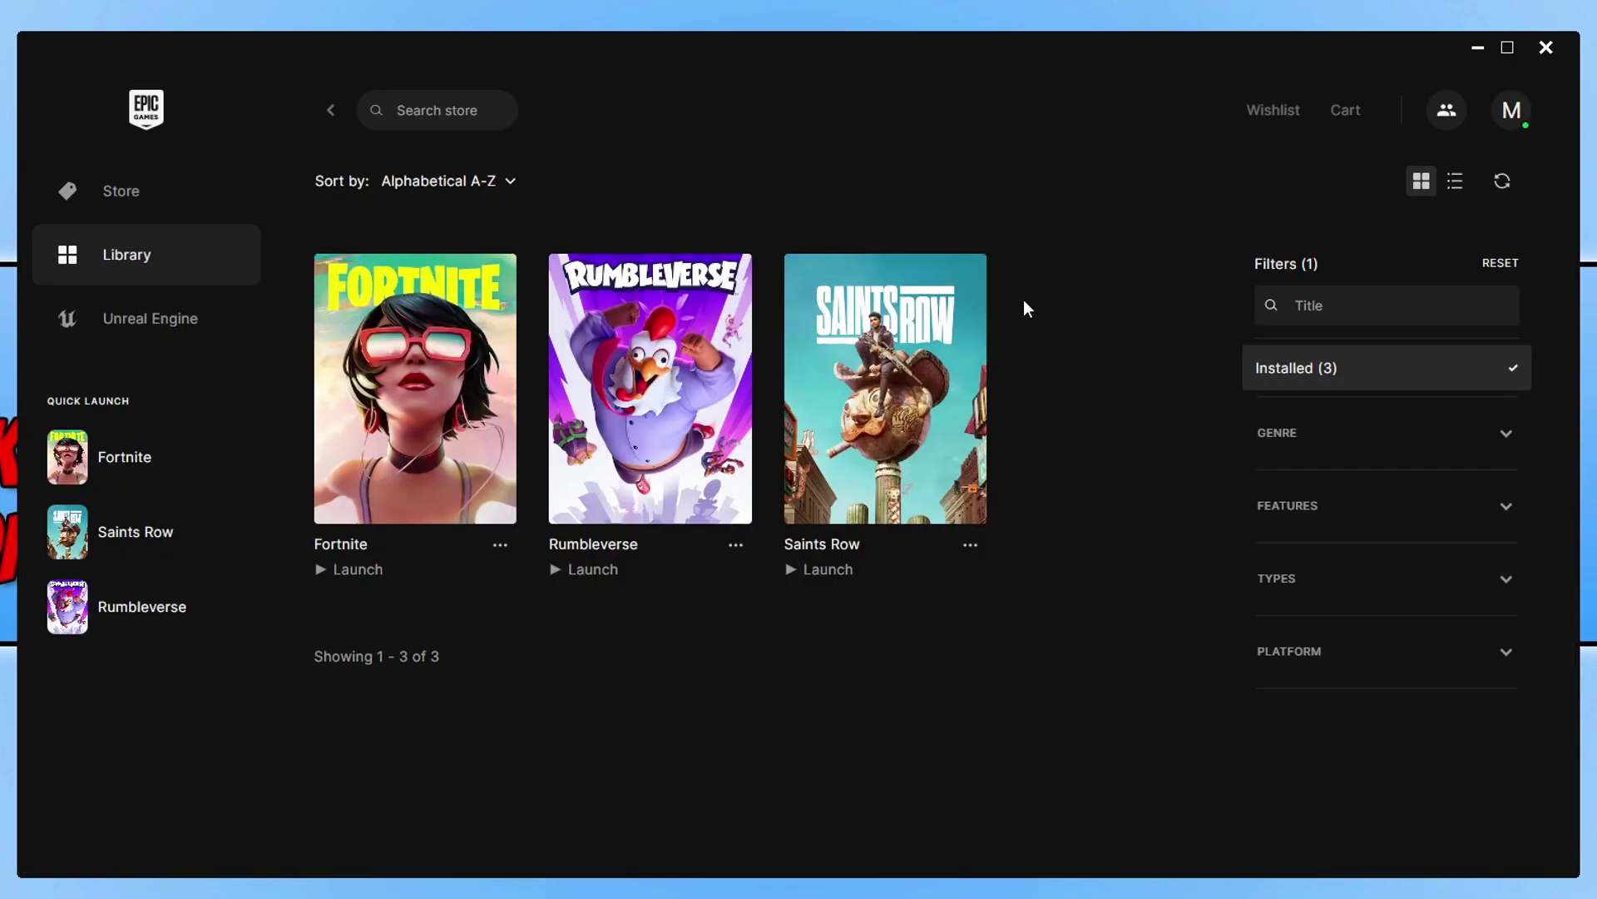